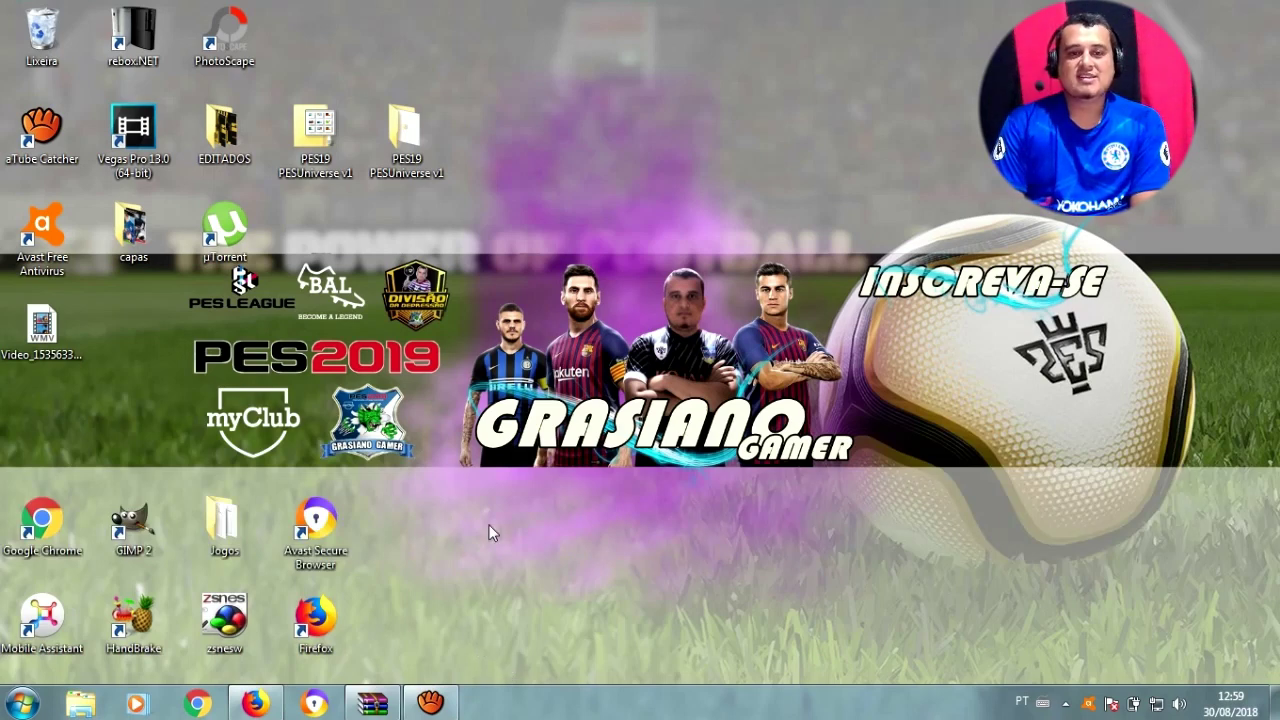
Extract the PES19 PESUniverse v1 archive directly onto the desktop.
{"action": "left_click", "coordinate": [315, 157]}
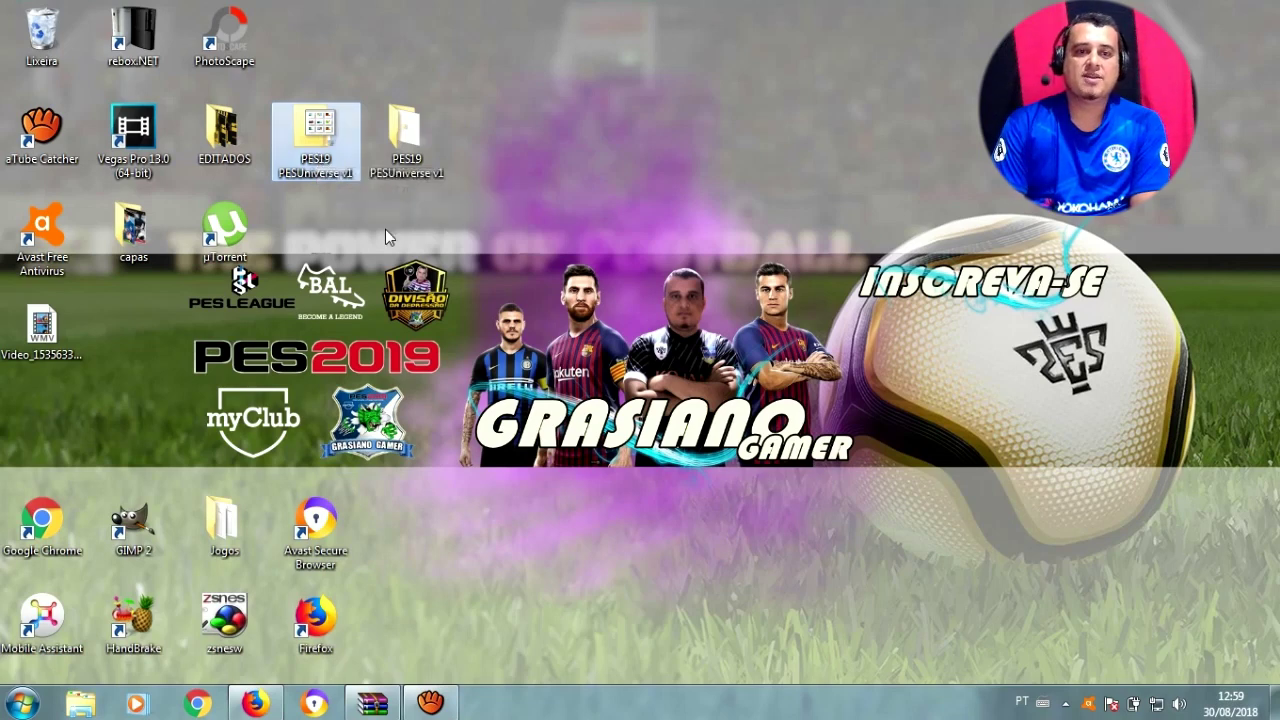
{"action": "double_click", "coordinate": [322, 158]}
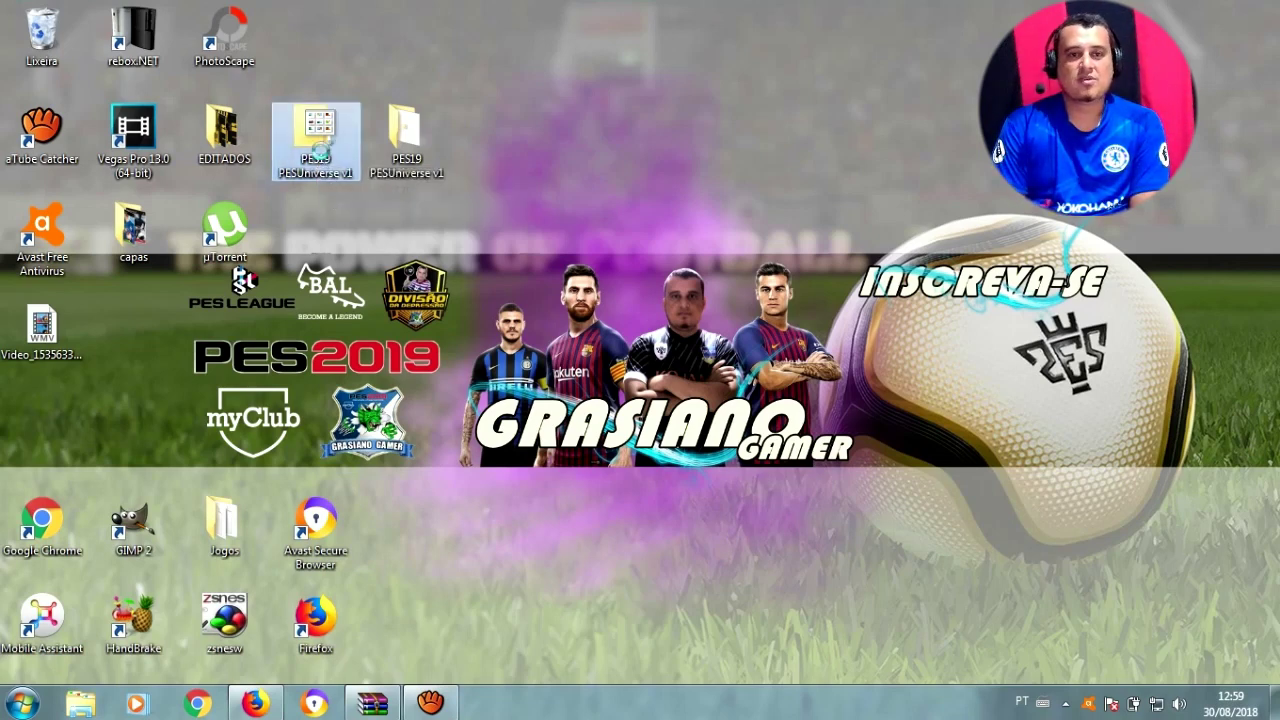
{"action": "right_click", "coordinate": [320, 151]}
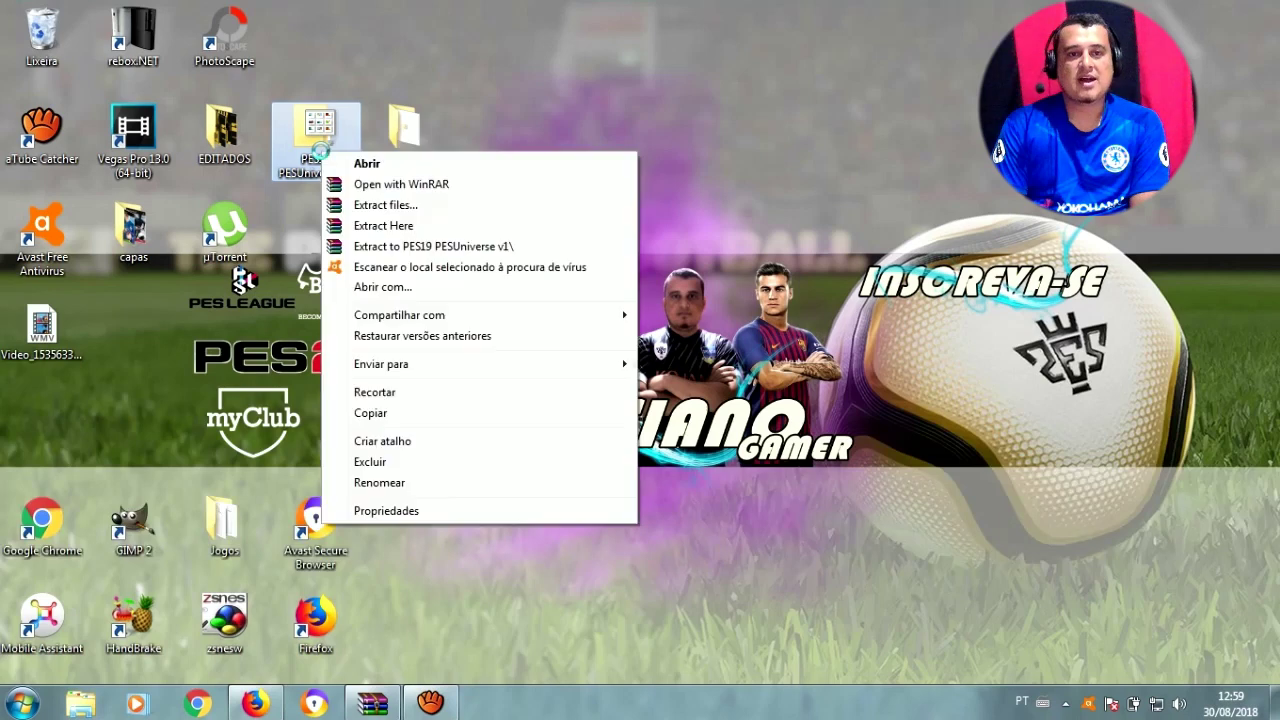
{"action": "left_click", "coordinate": [416, 229]}
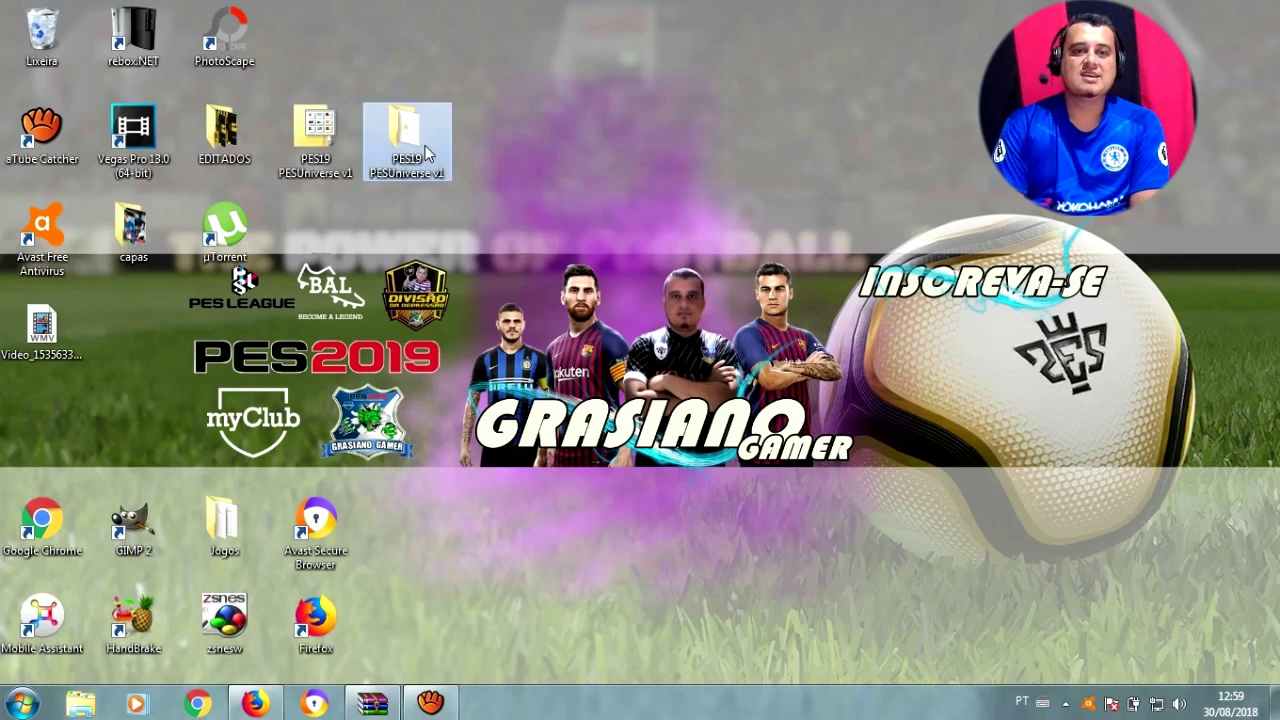
Move the extracted PES19 PESUniverse v1 folder to an empty area of the desktop and open it in a maximized window.
{"action": "left_click_drag", "start_coordinate": [427, 152], "coordinate": [672, 152]}
{"action": "left_click", "coordinate": [752, 200]}
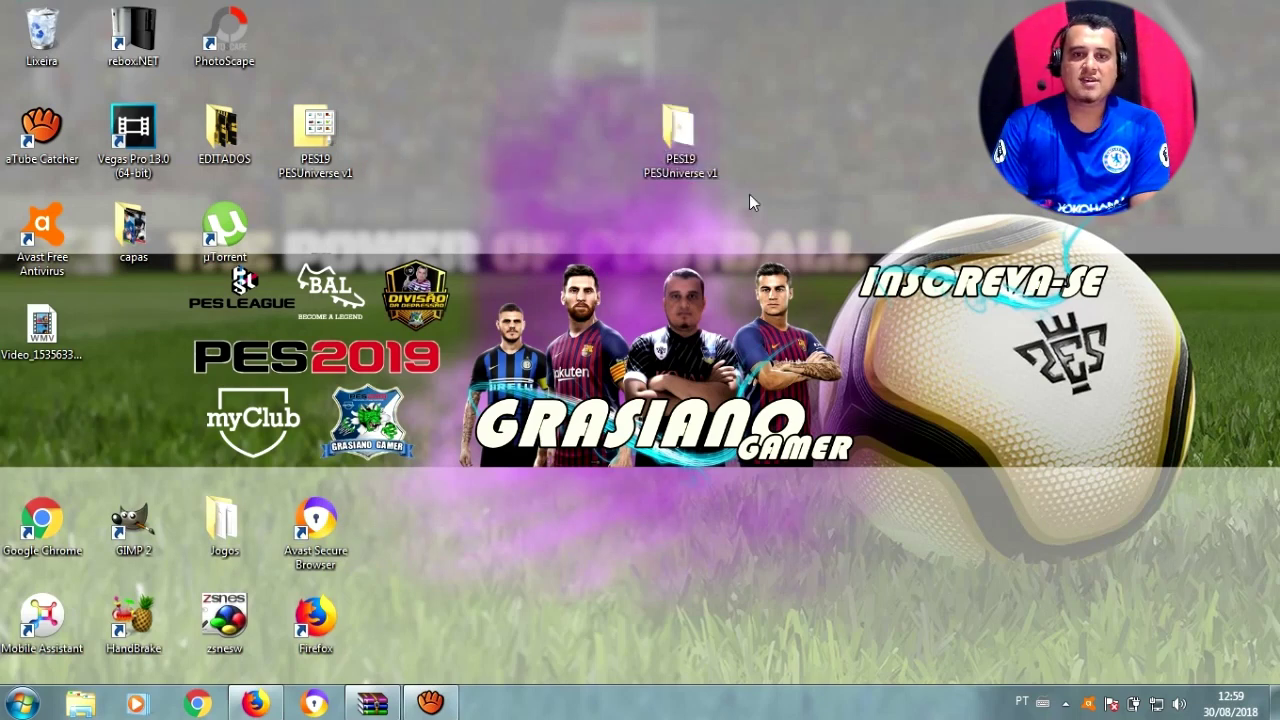
{"action": "double_click", "coordinate": [678, 168]}
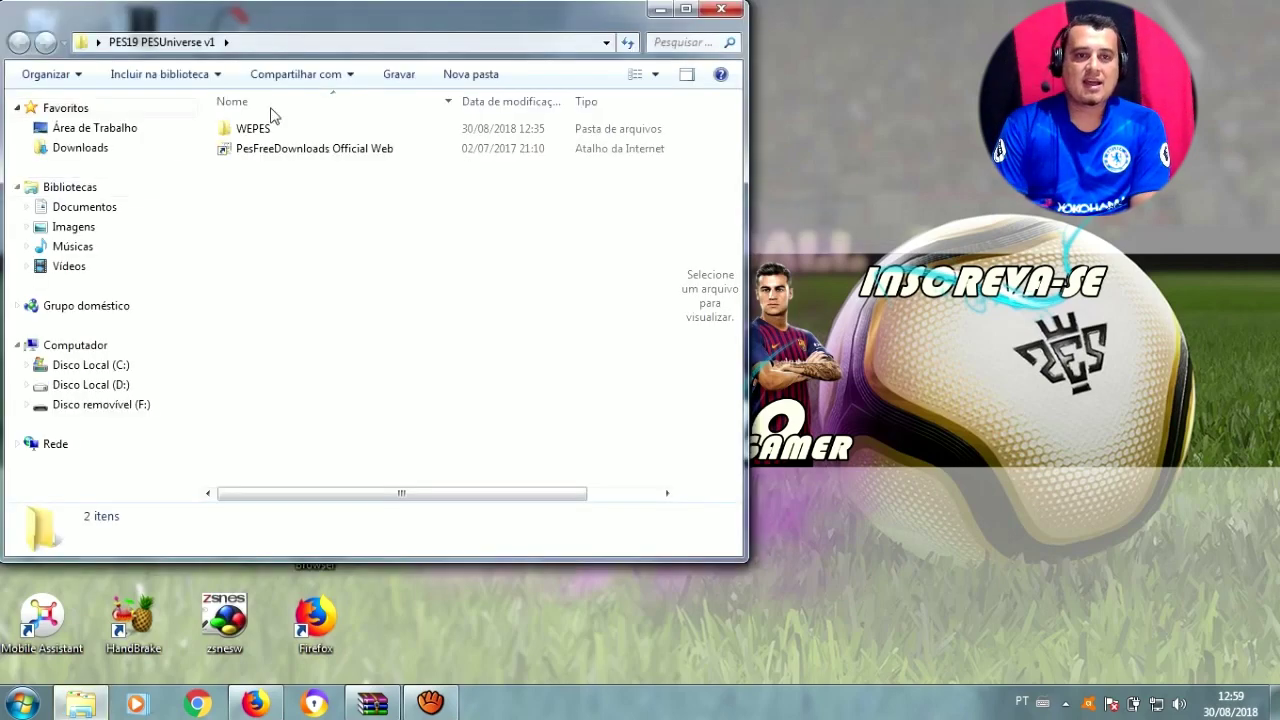
{"action": "left_click", "coordinate": [253, 133]}
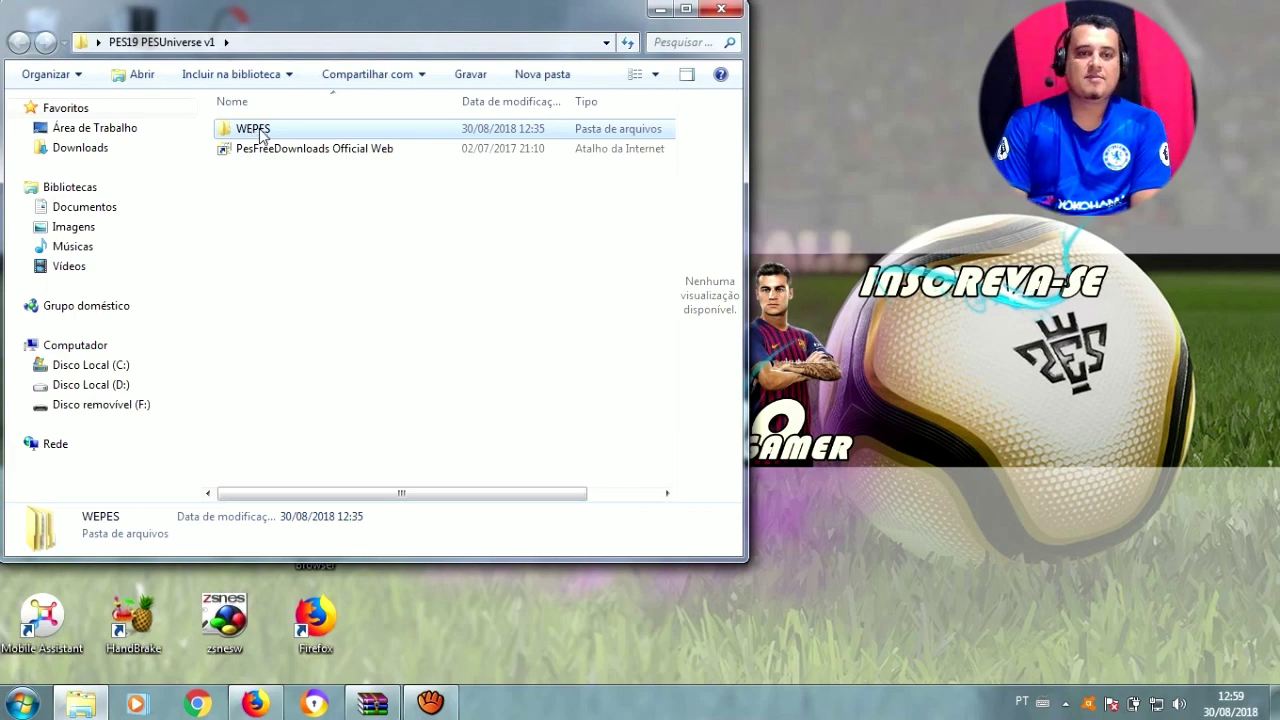
{"action": "left_click", "coordinate": [686, 9]}
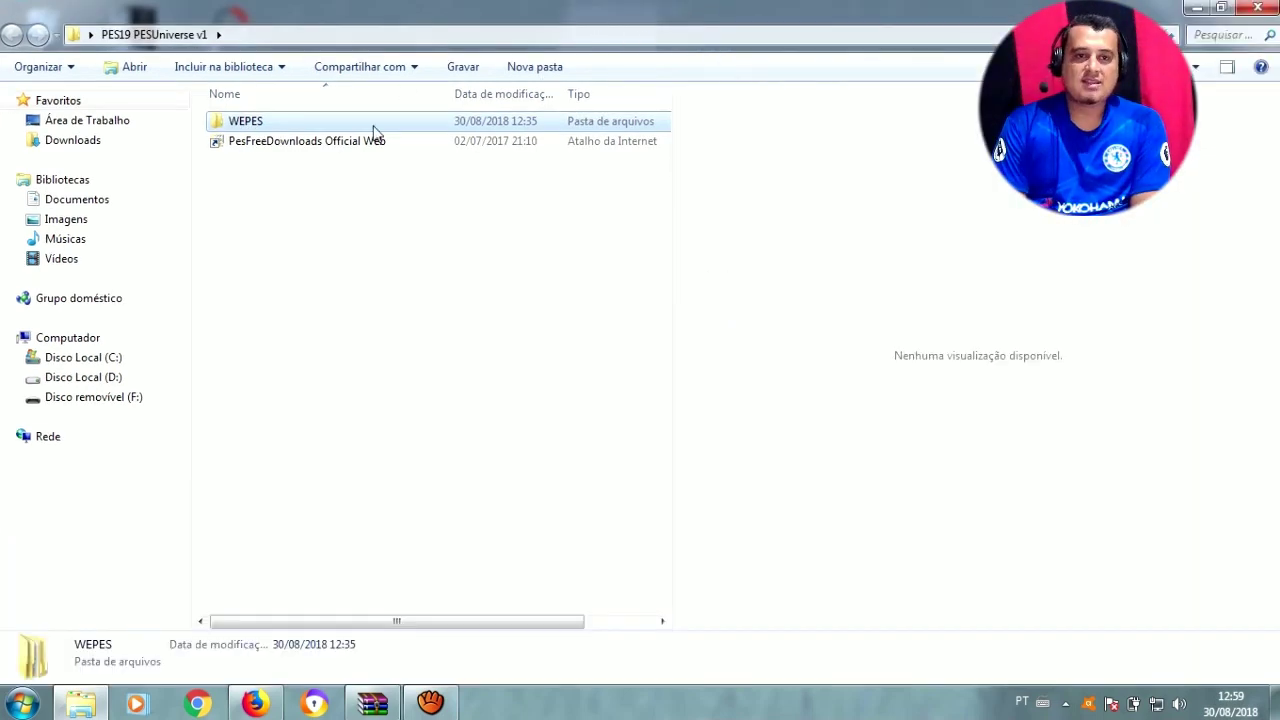
Open the WEPES folder inside PES19 PESUniverse v1.
{"action": "left_click", "coordinate": [288, 145]}
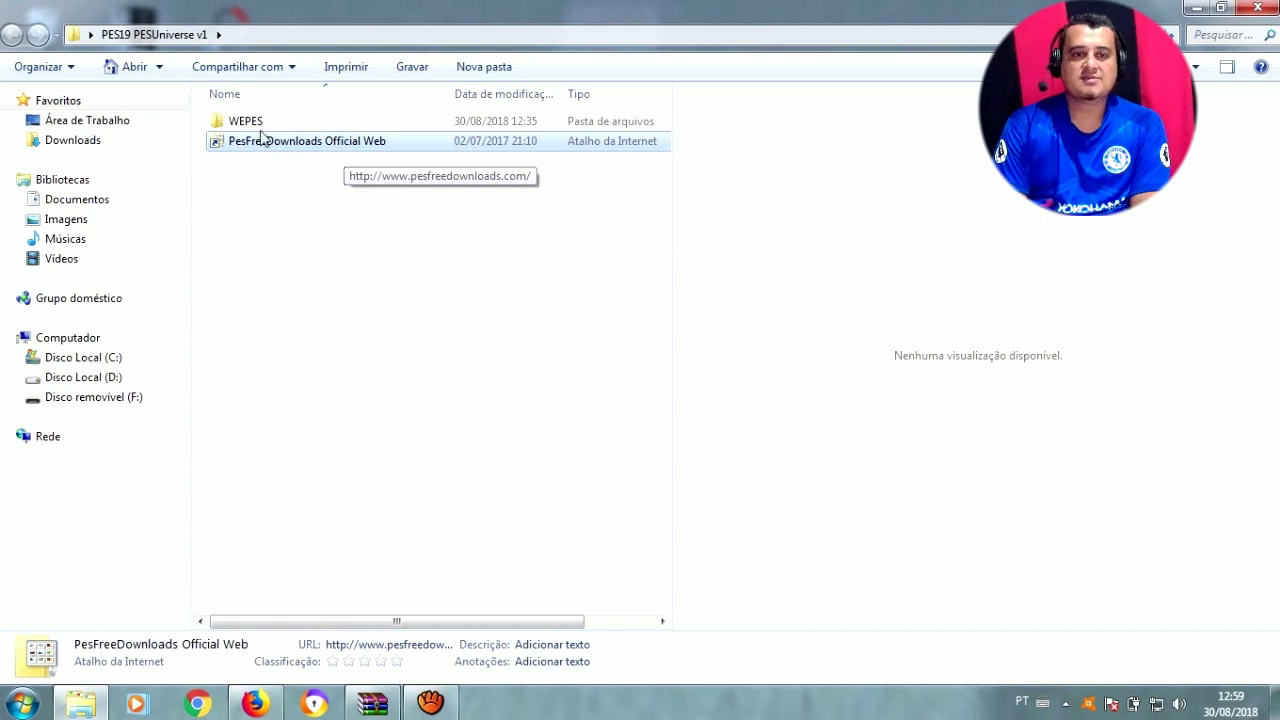
{"action": "left_click", "coordinate": [257, 122]}
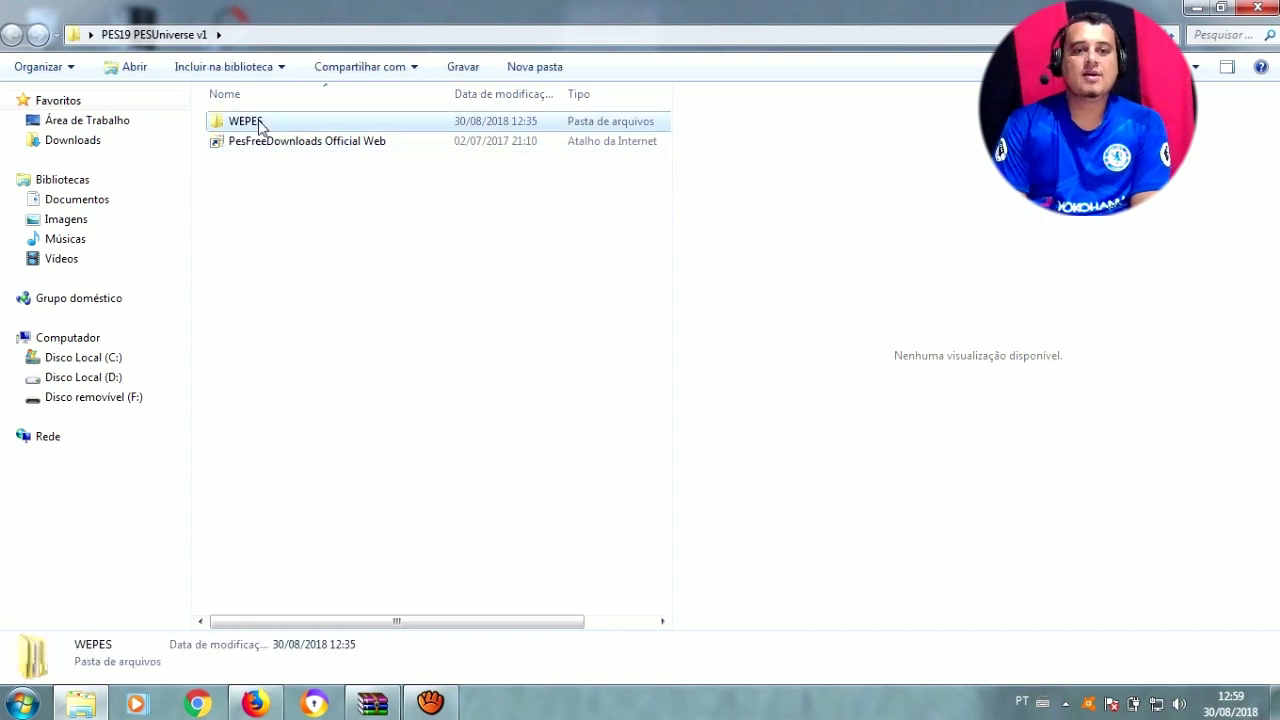
{"action": "double_click", "coordinate": [258, 123]}
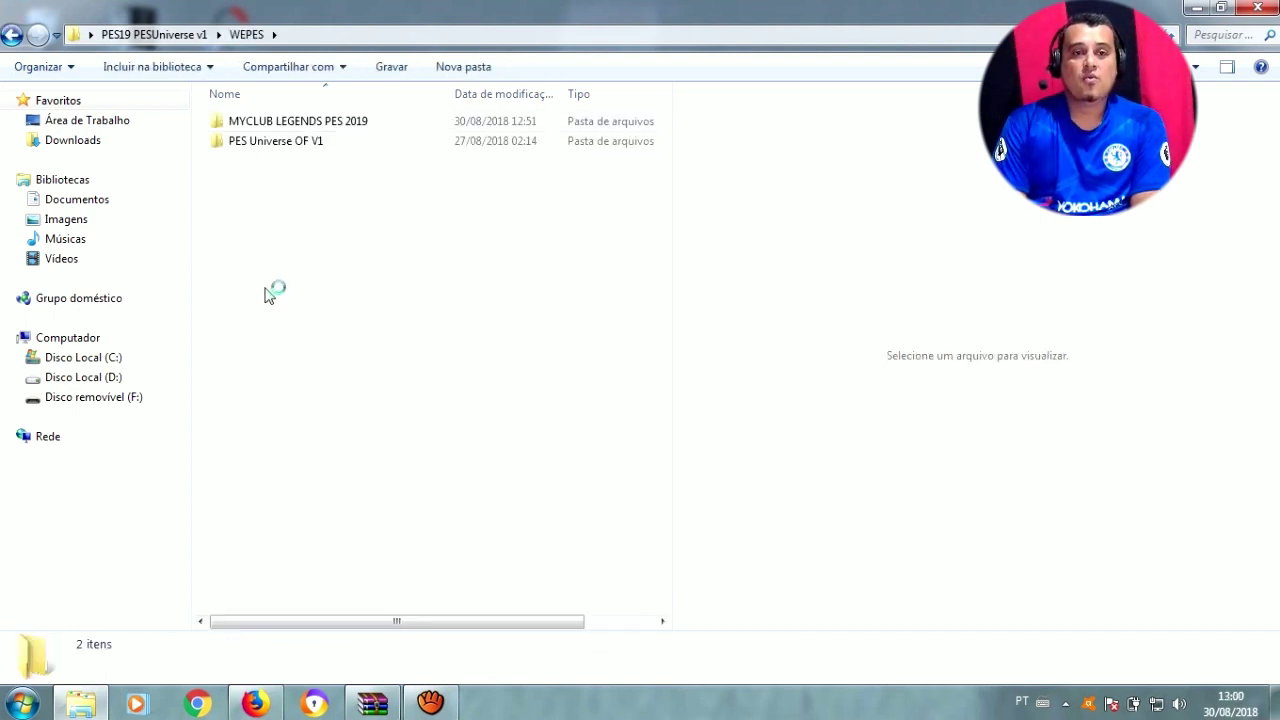
Open the MYCLUB LEGENDS PES 2019 folder and its MYCLUB LEGENDS subfolder to view the files inside.
{"action": "left_click", "coordinate": [284, 128]}
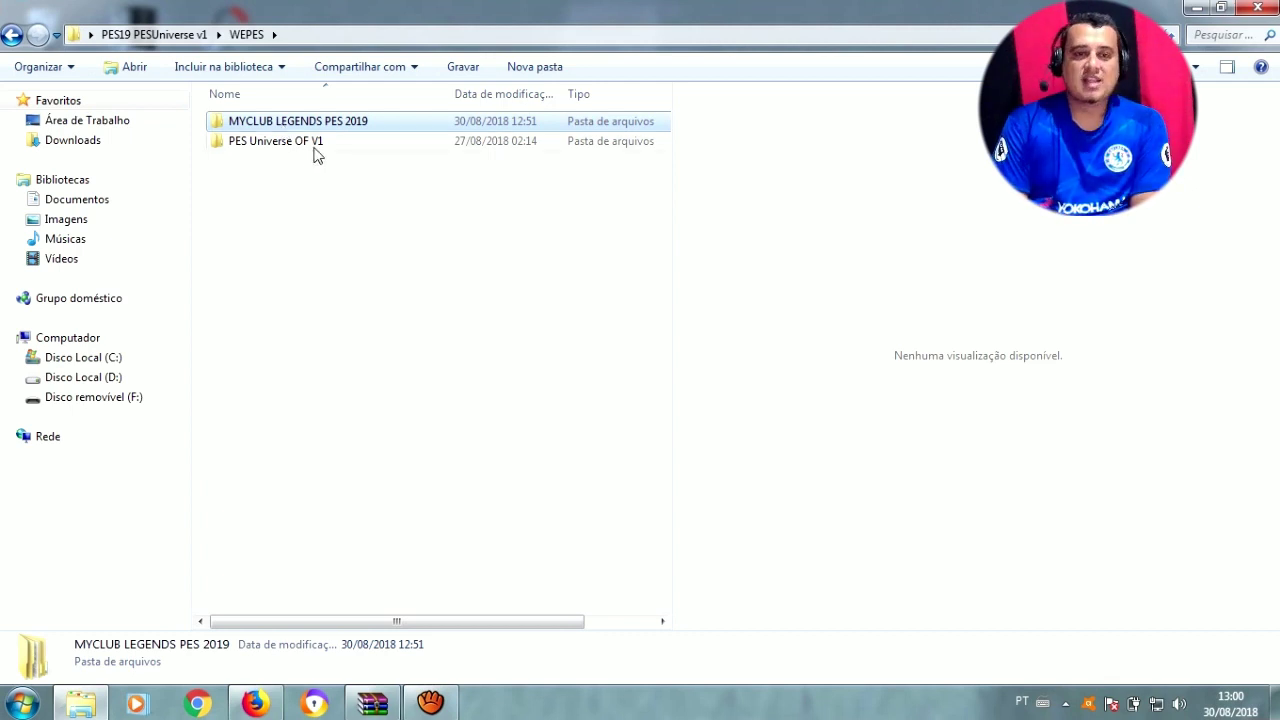
{"action": "left_click", "coordinate": [314, 150]}
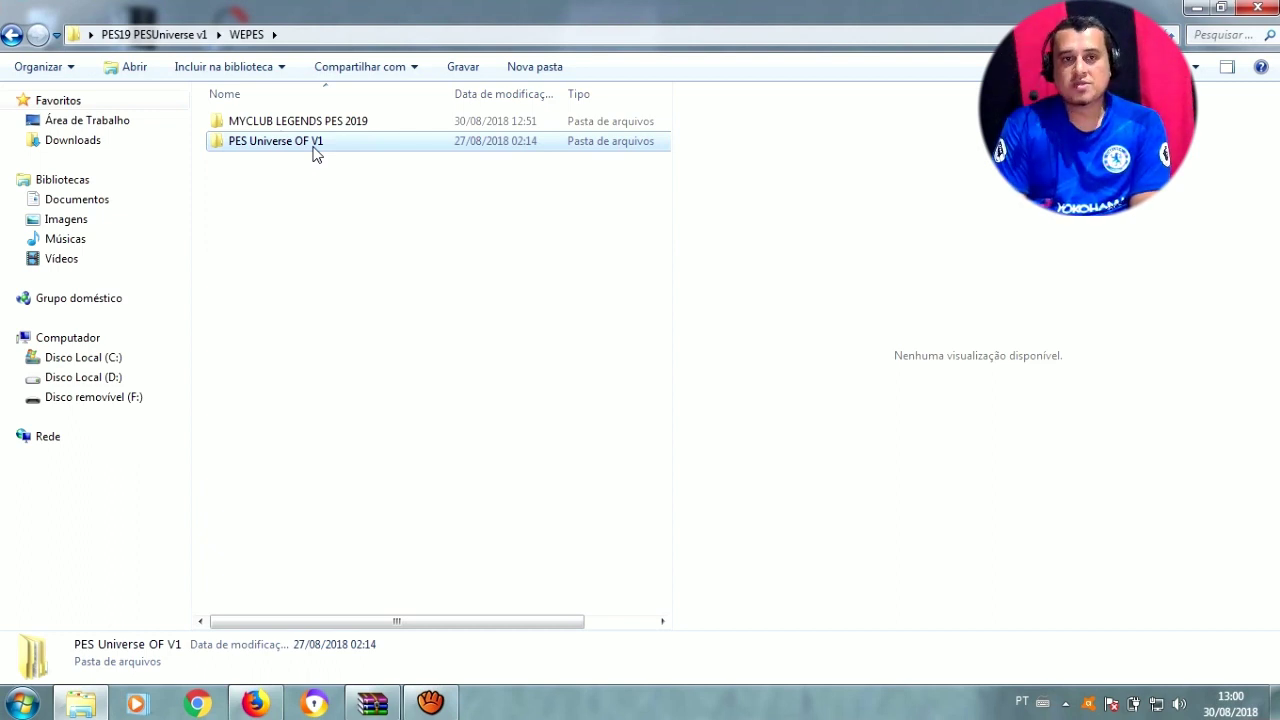
{"action": "left_click", "coordinate": [308, 127]}
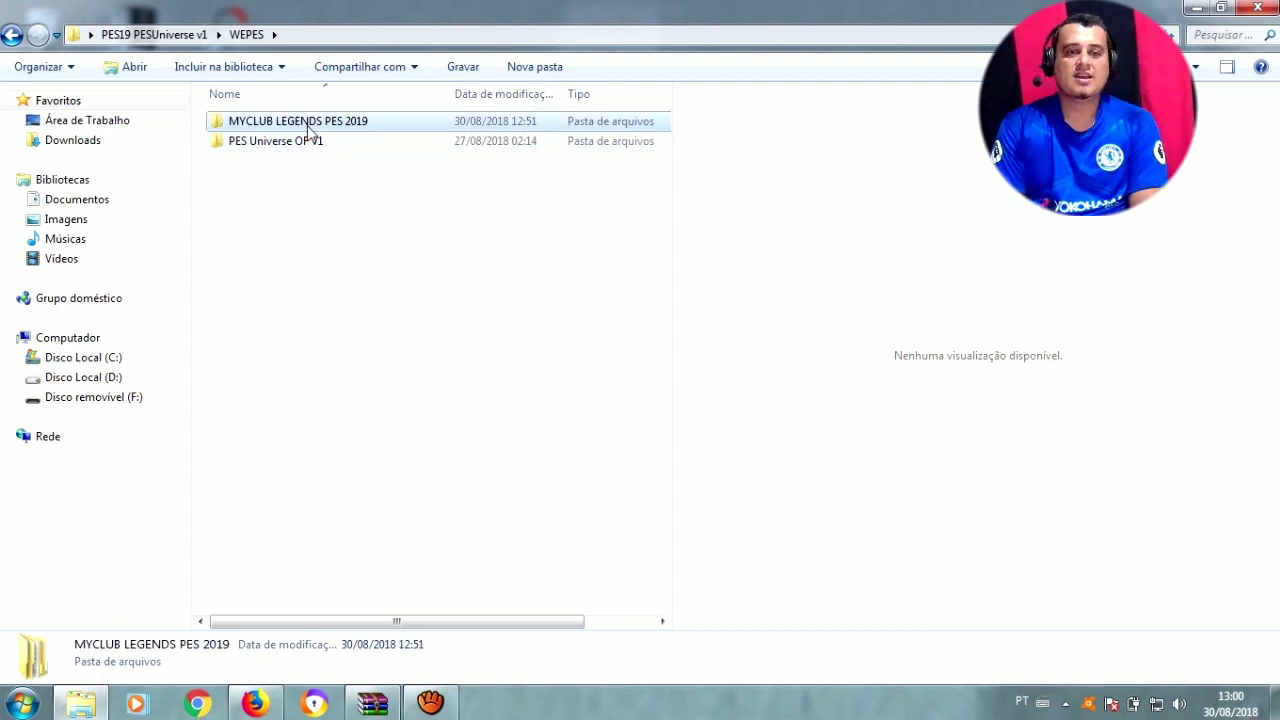
{"action": "double_click", "coordinate": [308, 127]}
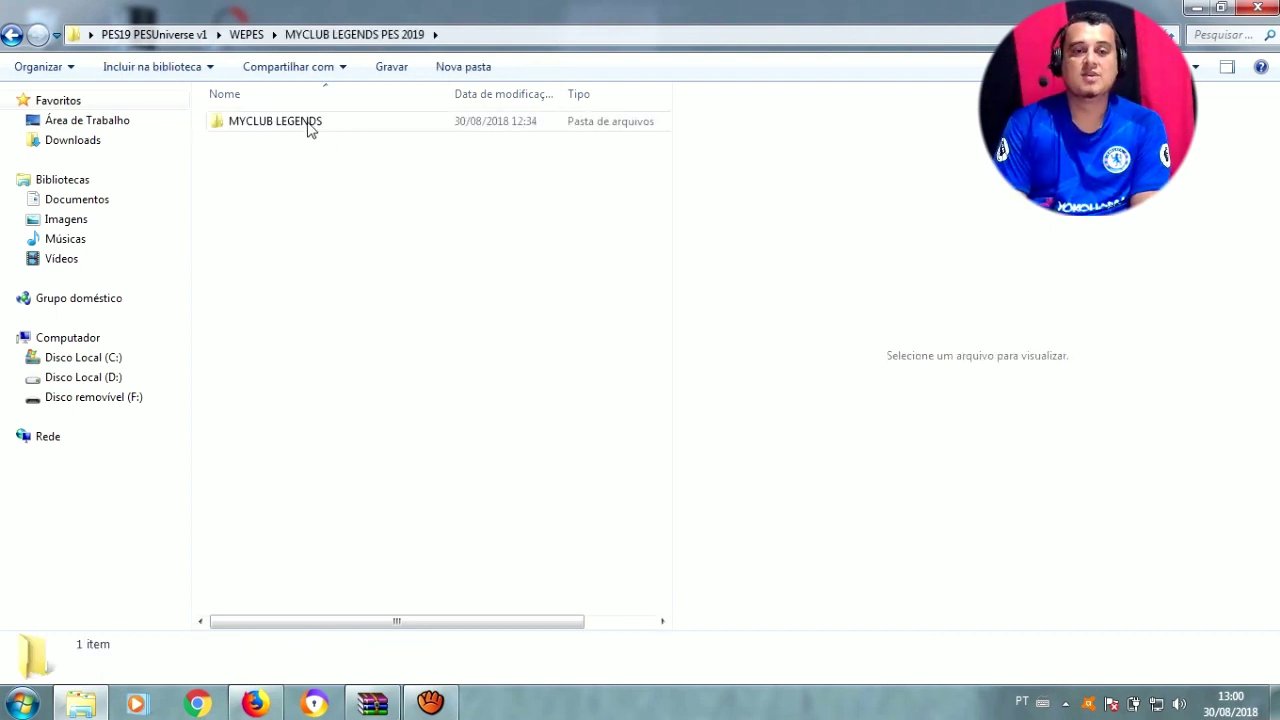
{"action": "left_click", "coordinate": [309, 128]}
{"action": "double_click", "coordinate": [309, 128]}
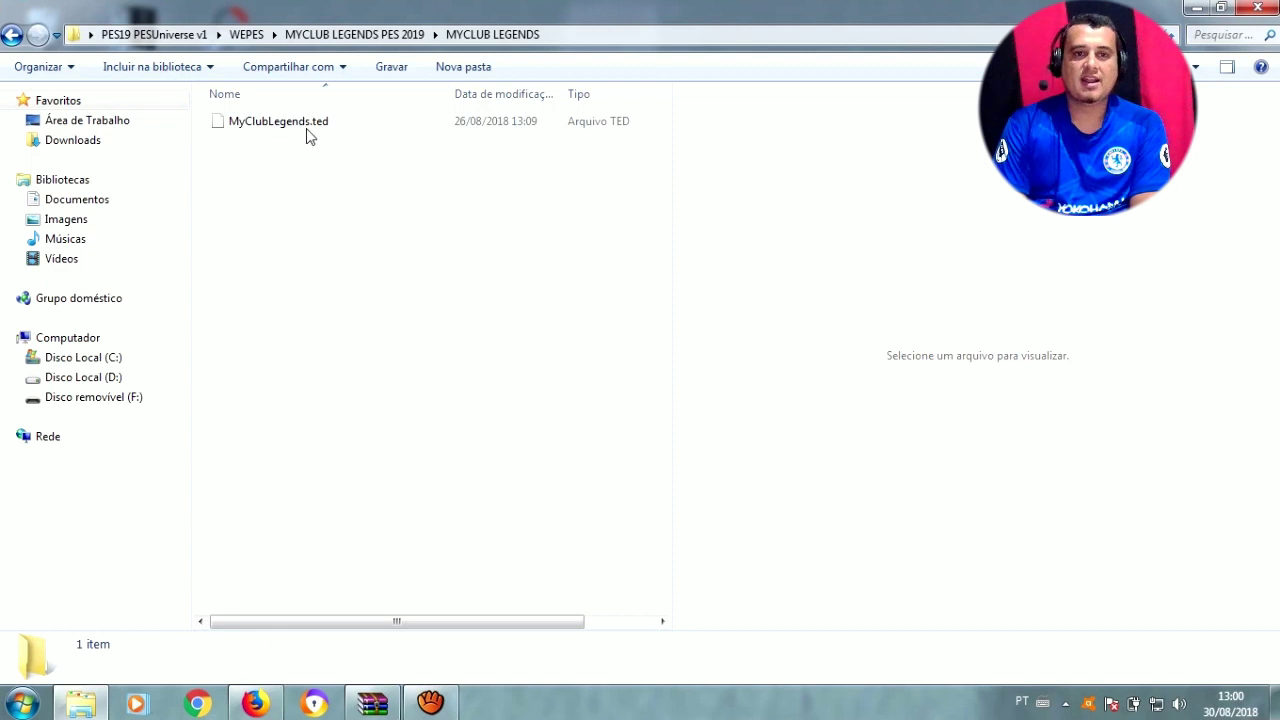
Return to the WEPES folder and open the 00. Competitions folder within PES Universe OF V1.
{"action": "left_click", "coordinate": [11, 37]}
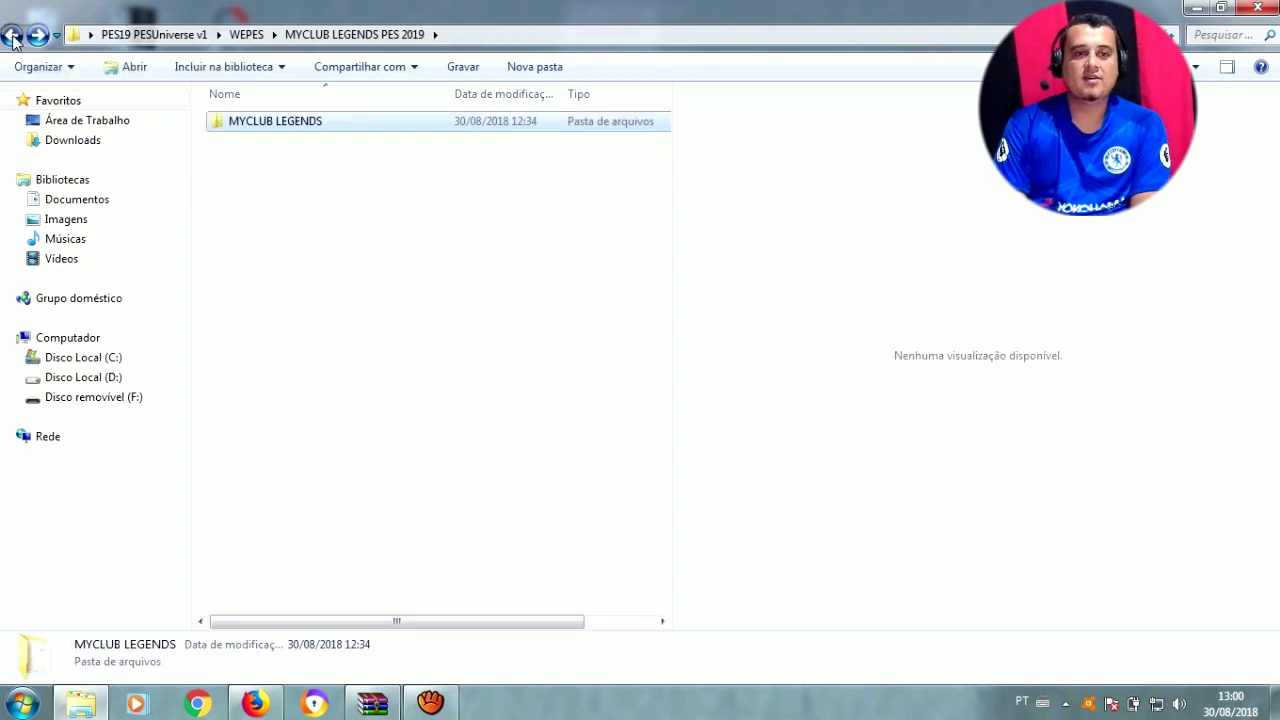
{"action": "left_click", "coordinate": [11, 37]}
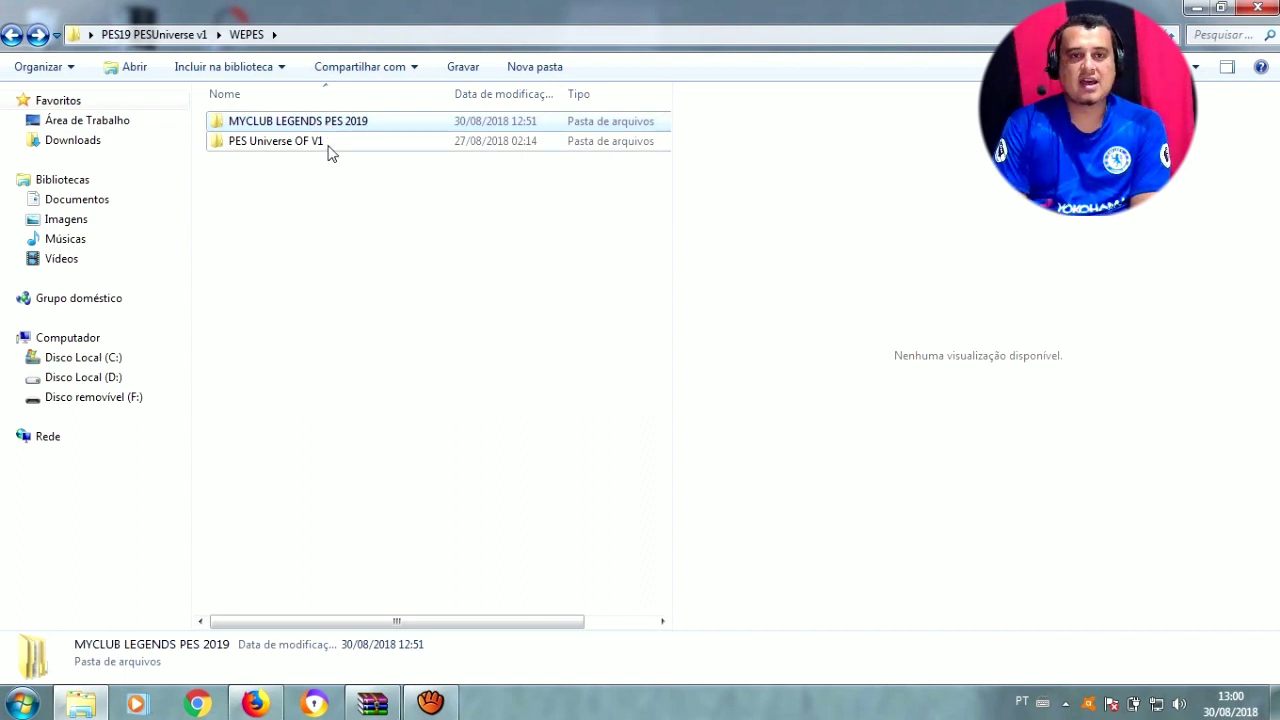
{"action": "double_click", "coordinate": [330, 142]}
{"action": "left_click", "coordinate": [285, 126]}
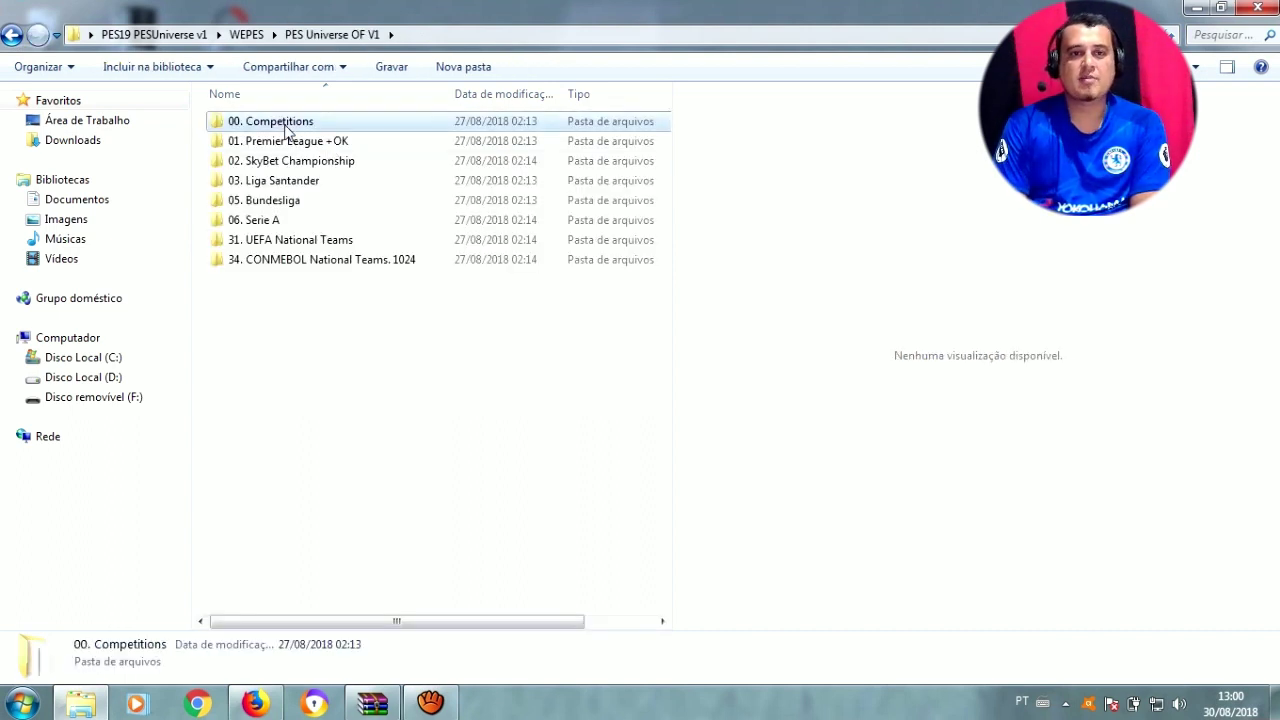
{"action": "double_click", "coordinate": [285, 128]}
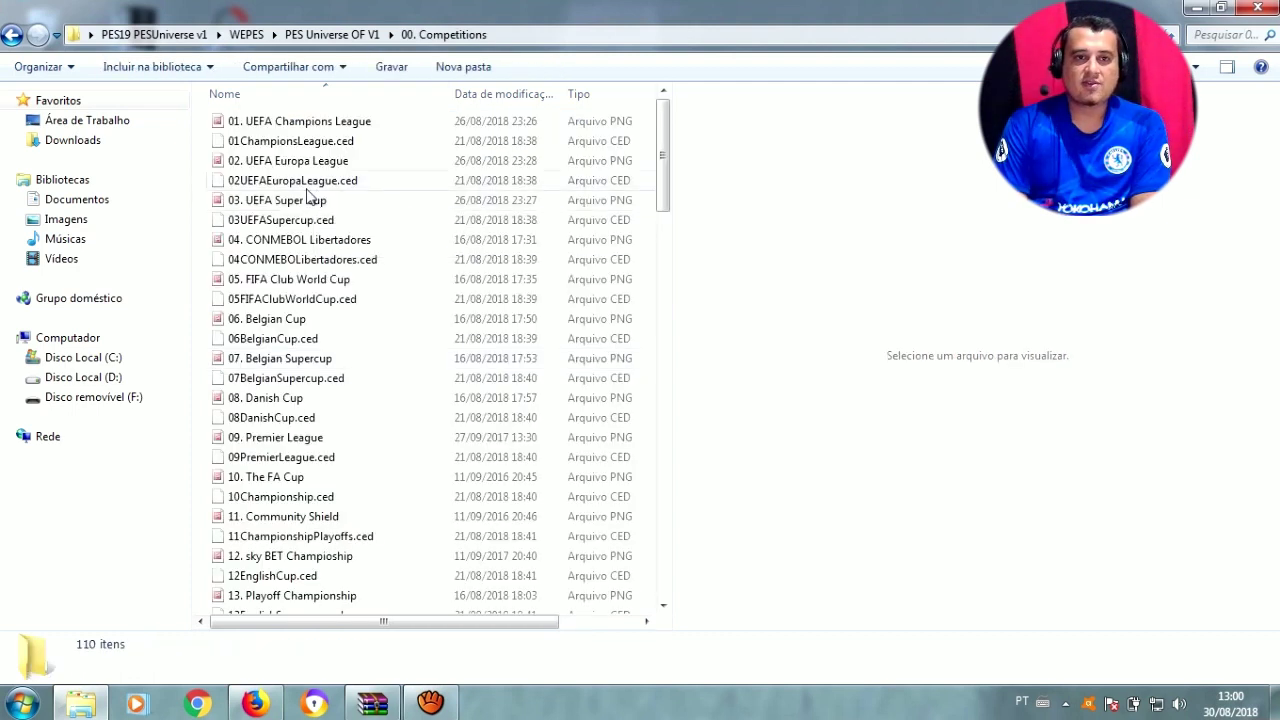
Preview the UEFA Europa League, UEFA Champions League and CONMEBOL Libertadores logo images.
{"action": "left_click", "coordinate": [290, 162]}
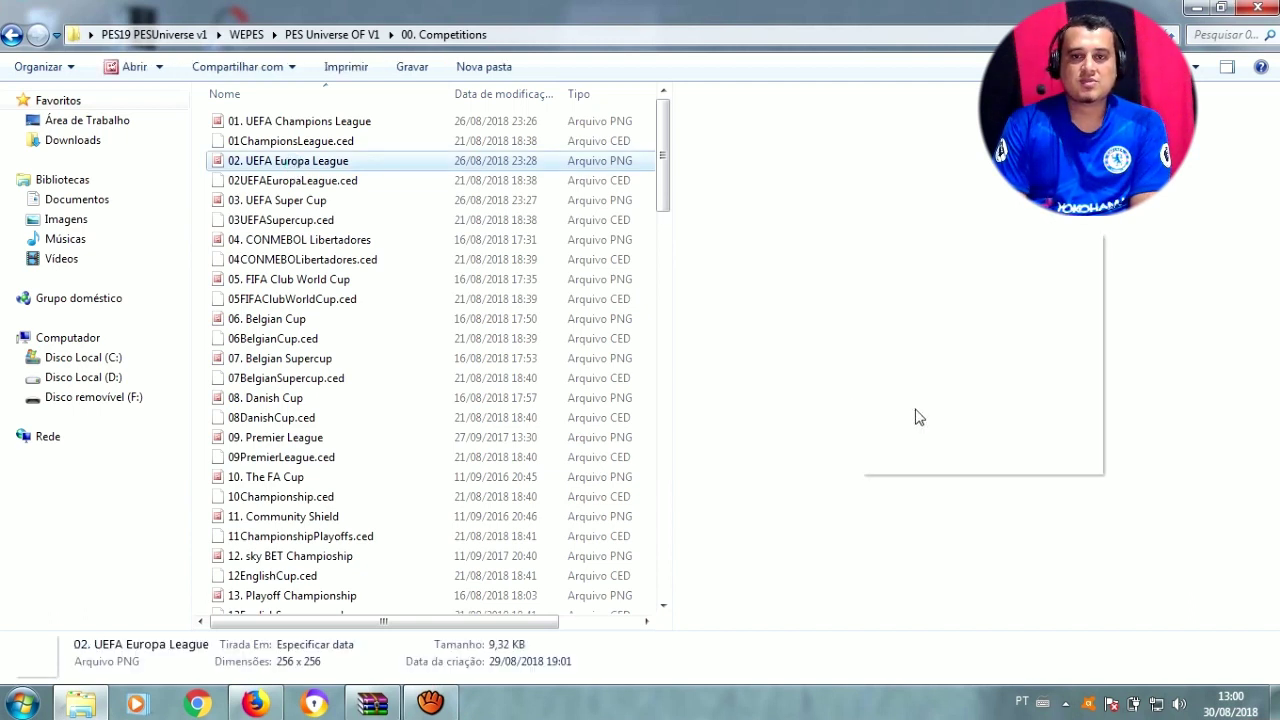
{"action": "left_click", "coordinate": [288, 123]}
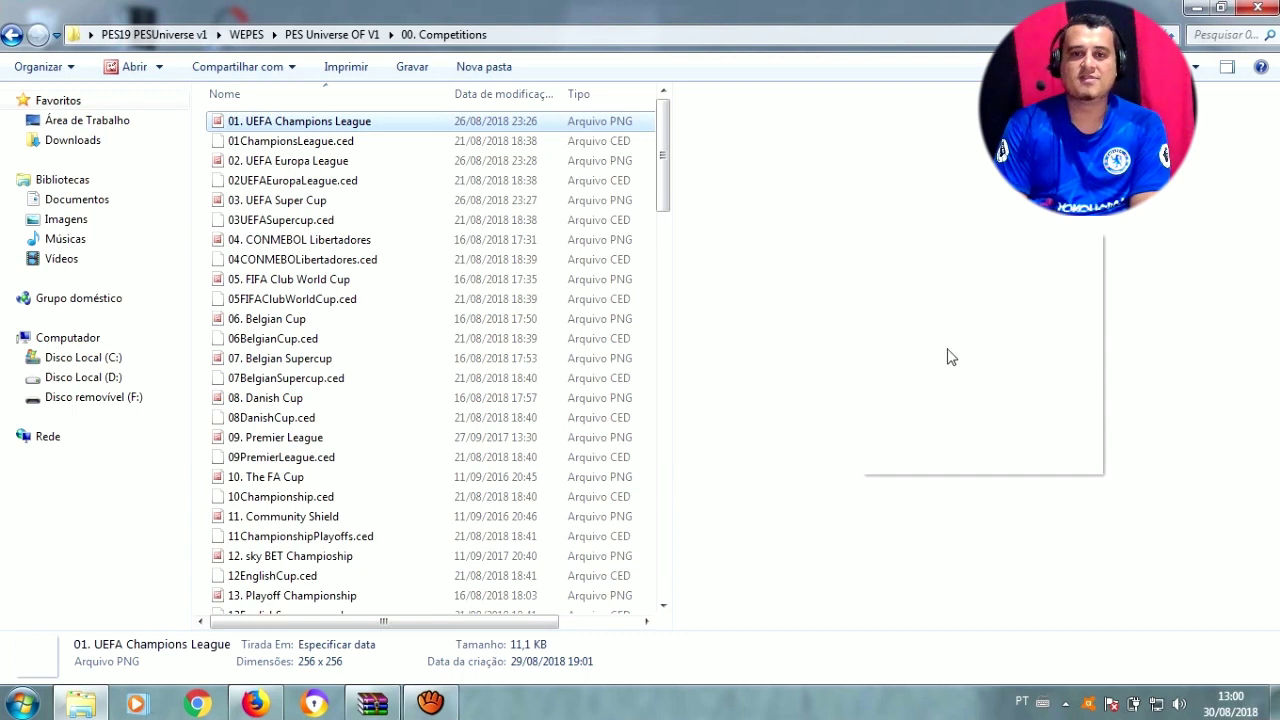
{"action": "left_click", "coordinate": [300, 242]}
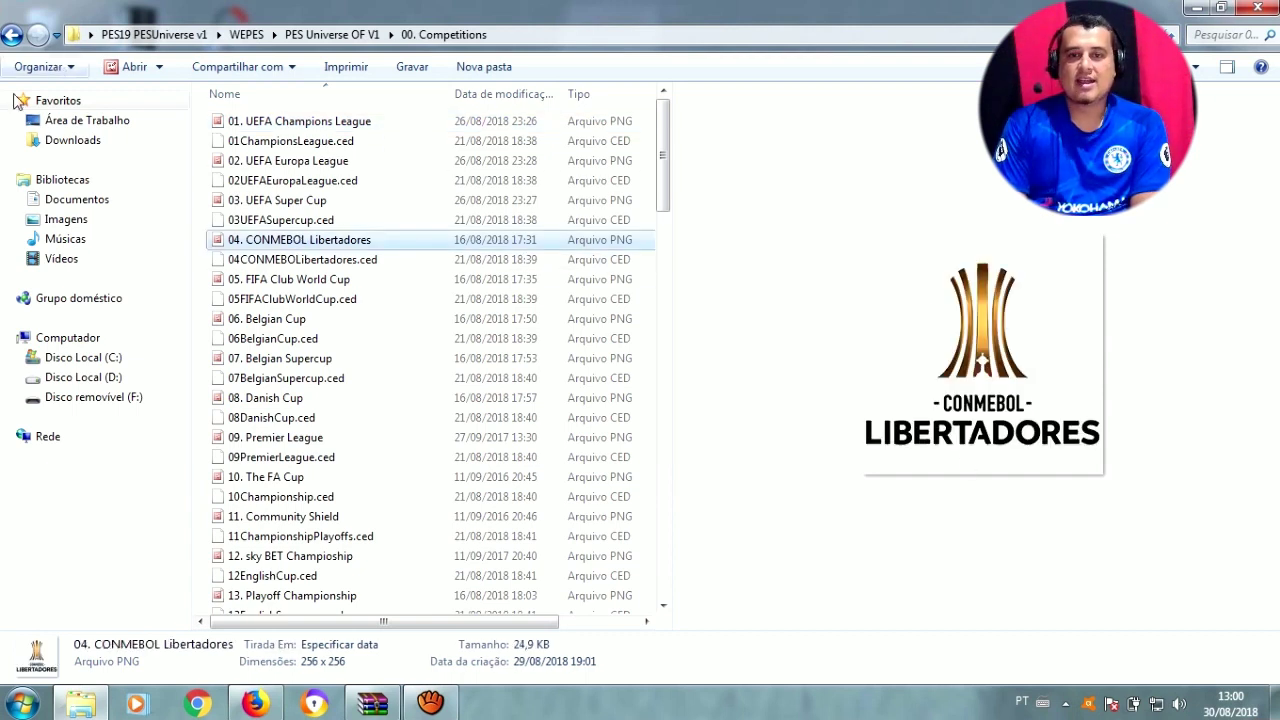
Go back to PES Universe OF V1, look over the league folders and open 05. Bundesliga.
{"action": "left_click", "coordinate": [12, 36]}
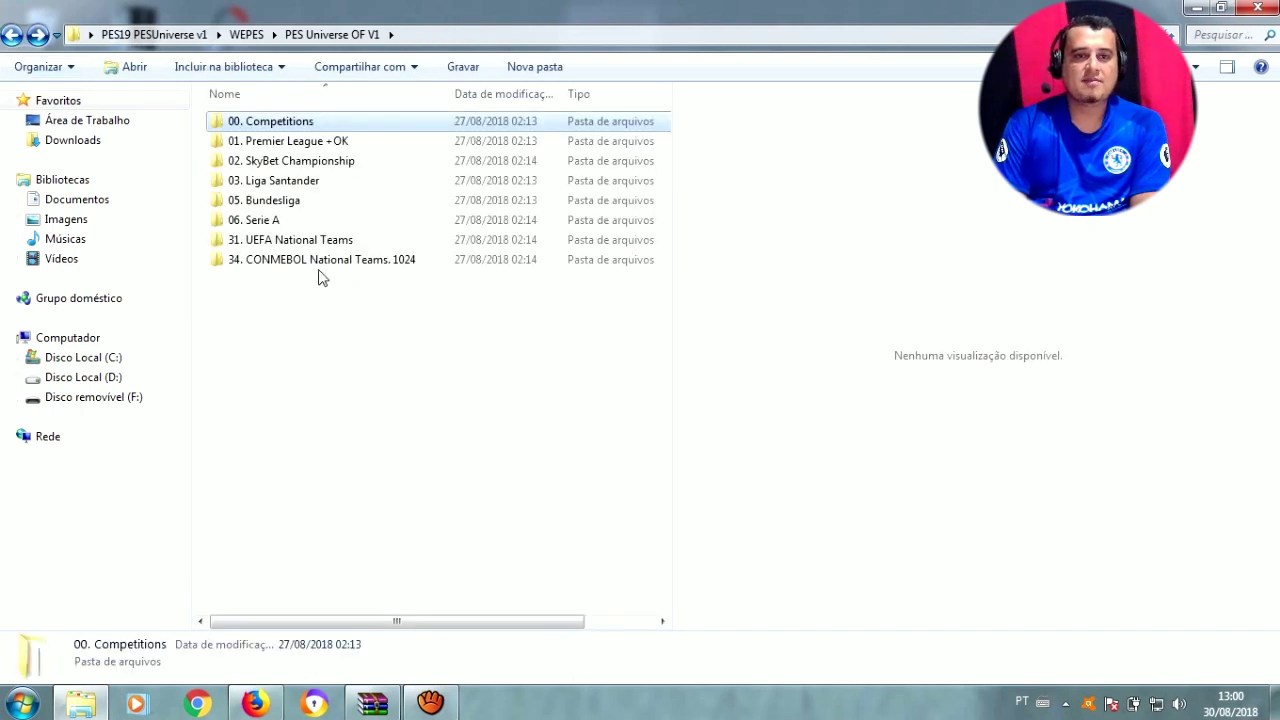
{"action": "left_click", "coordinate": [309, 142]}
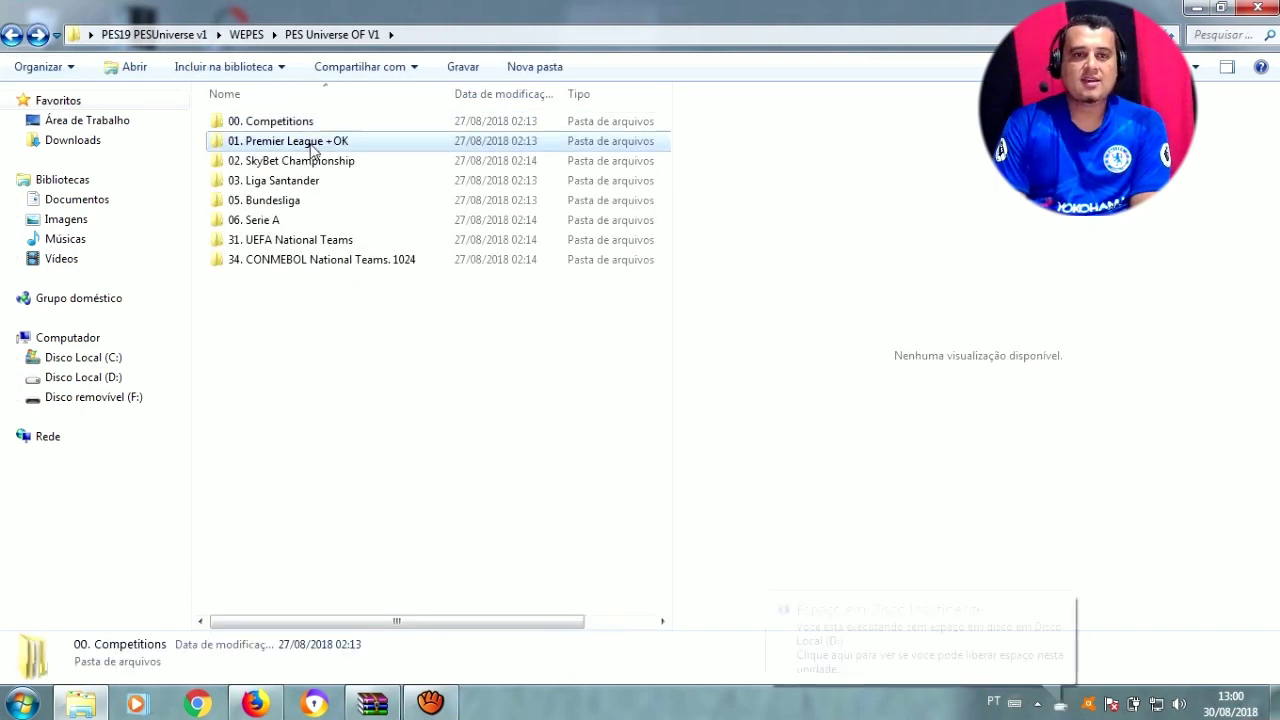
{"action": "left_click", "coordinate": [317, 164]}
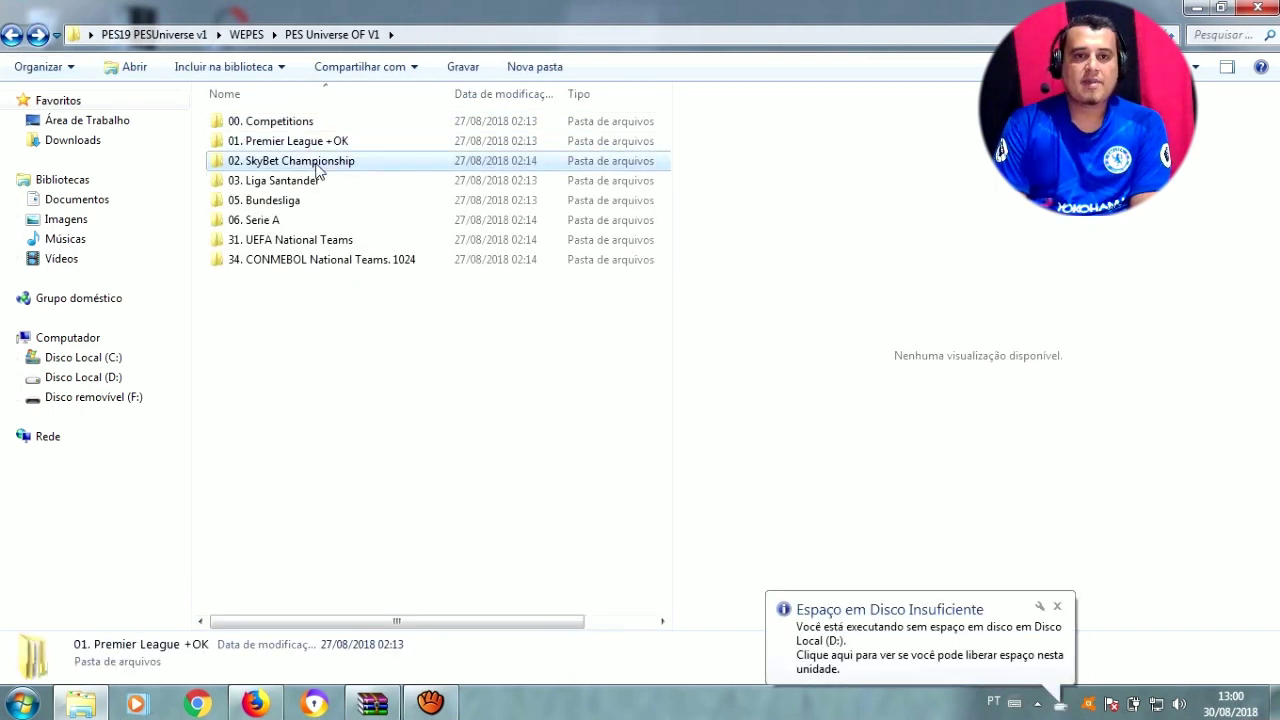
{"action": "left_click", "coordinate": [303, 182]}
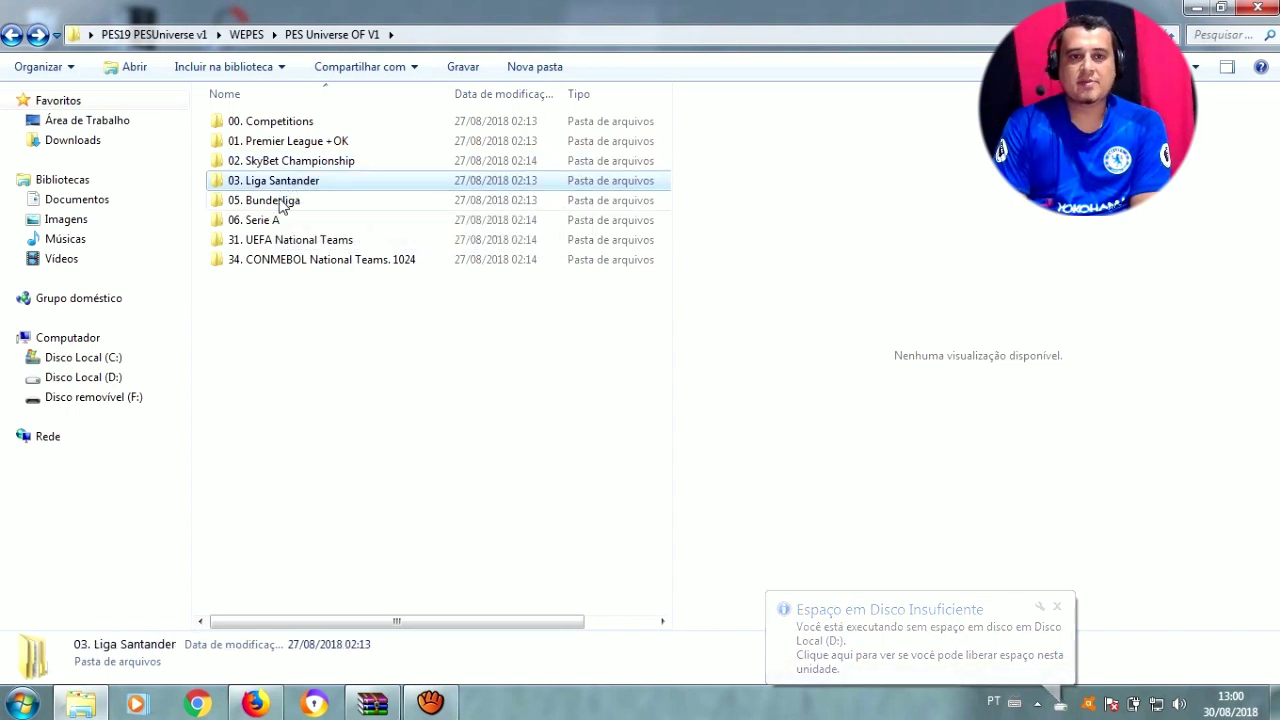
{"action": "left_click", "coordinate": [280, 202]}
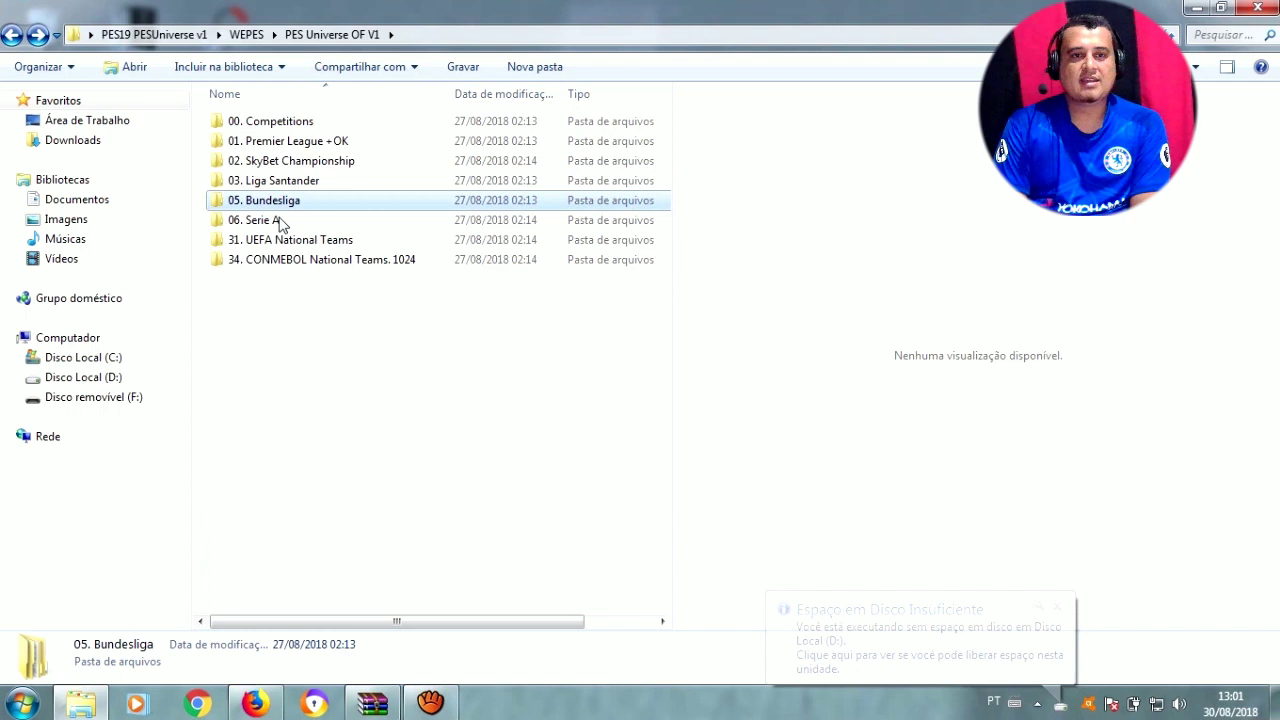
{"action": "double_click", "coordinate": [276, 205]}
Look over the Borussia Dortmund and FC Bayern Munchen team folders.
{"action": "key", "text": "Down"}
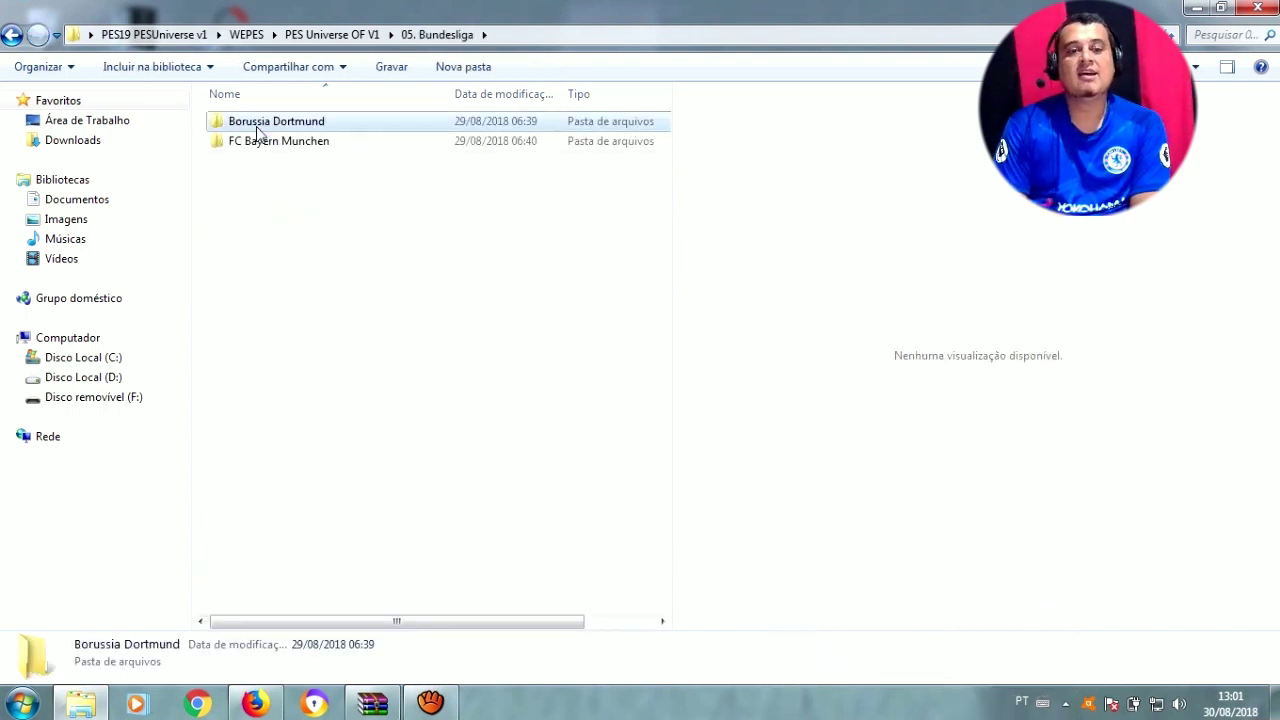
{"action": "left_click", "coordinate": [268, 145]}
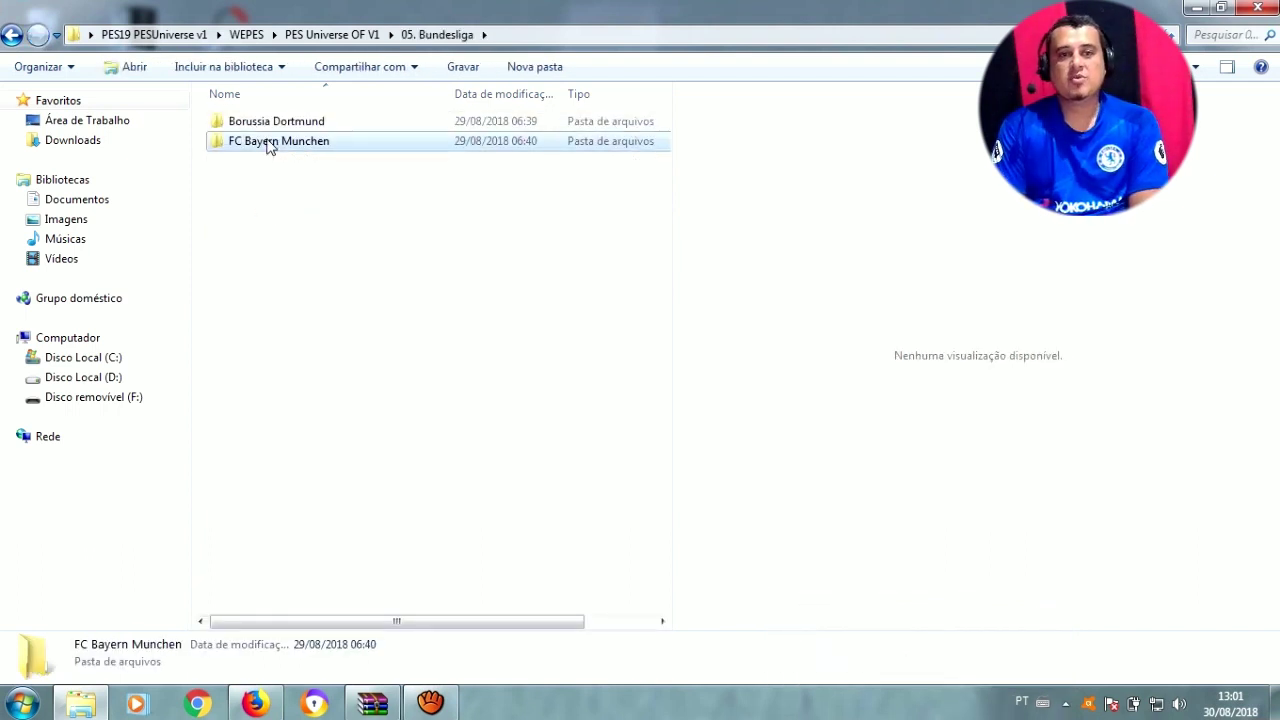
{"action": "key", "text": "Up"}
{"action": "left_click", "coordinate": [270, 147]}
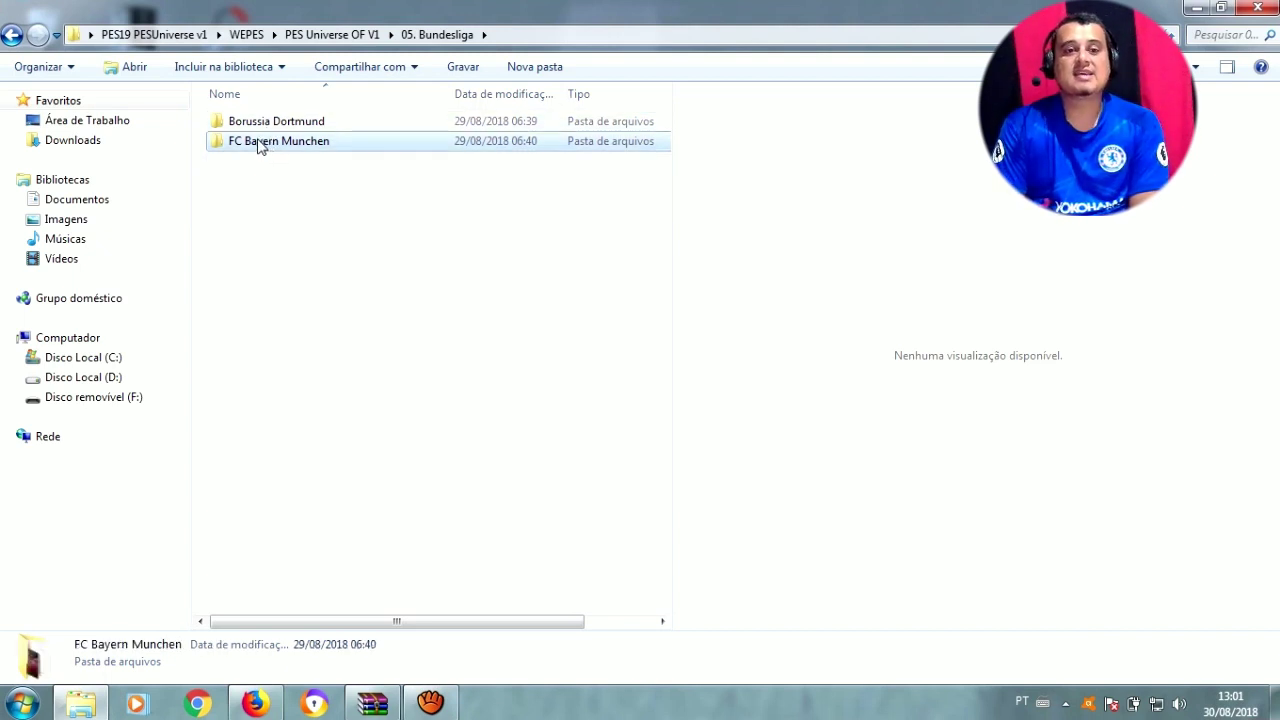
Return to PES Universe OF V1 and open the 31. UEFA National Teams folder.
{"action": "left_click", "coordinate": [12, 35]}
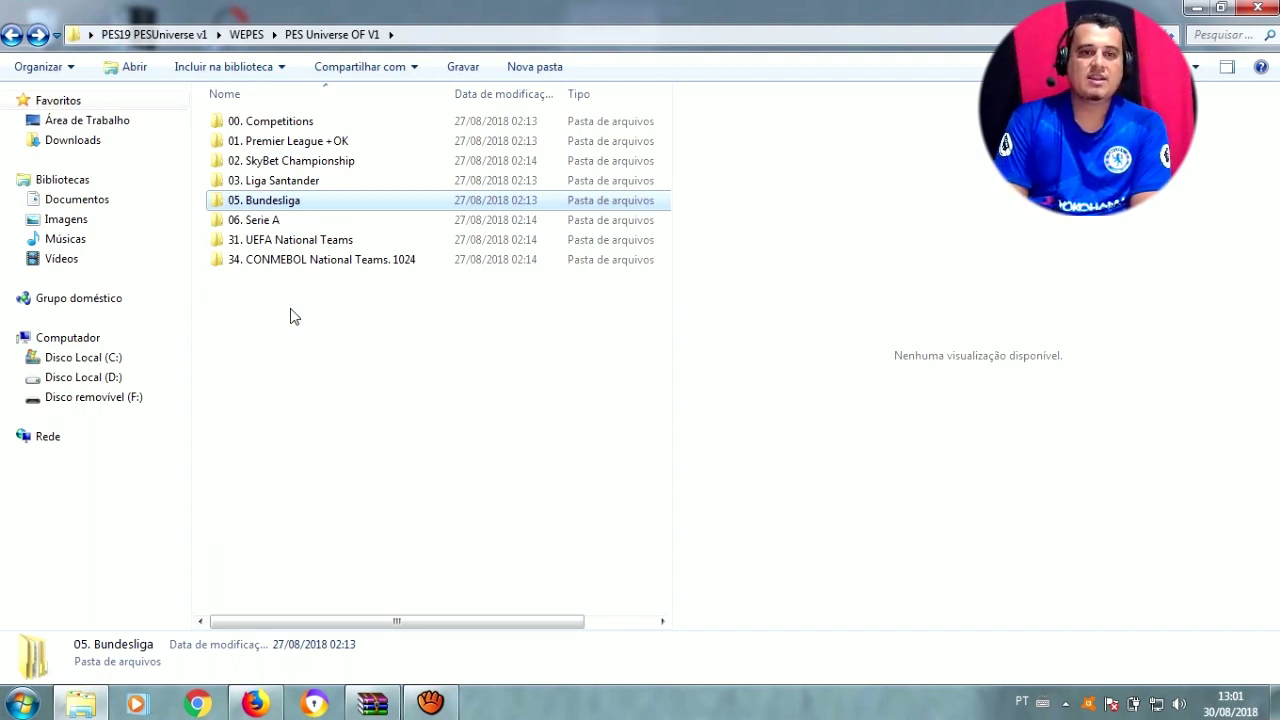
{"action": "left_click", "coordinate": [268, 222]}
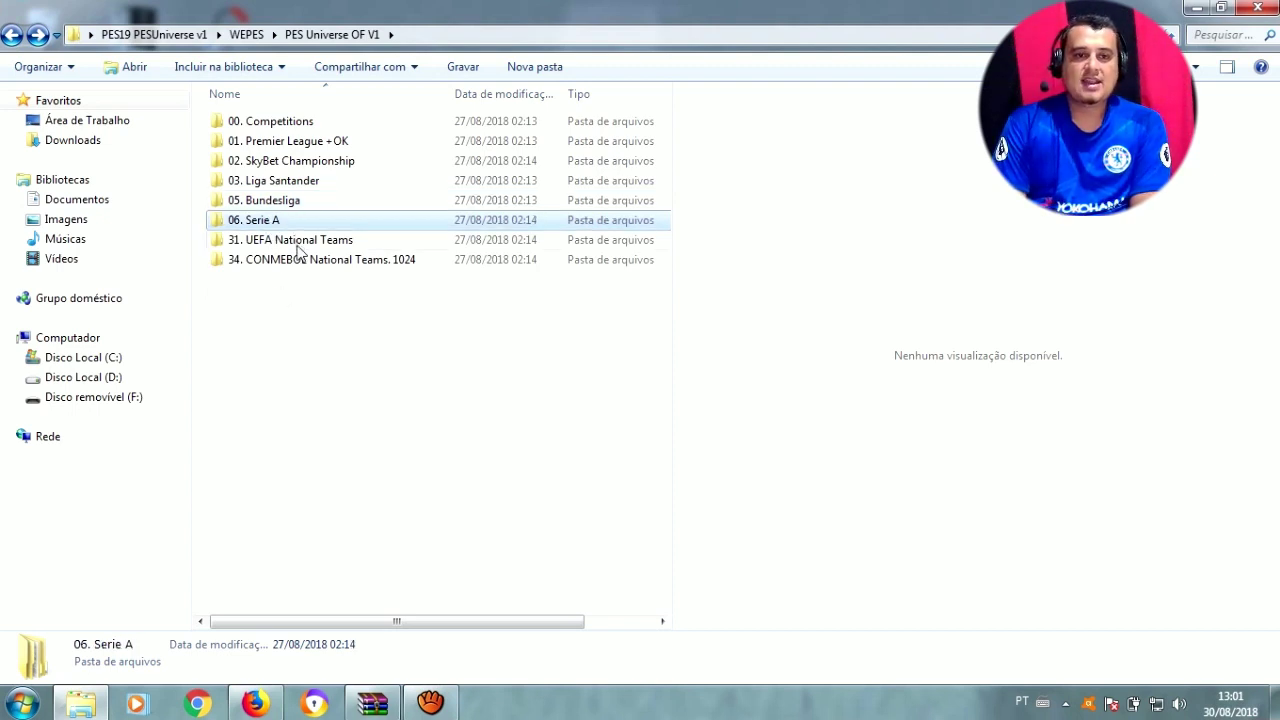
{"action": "left_click", "coordinate": [298, 242]}
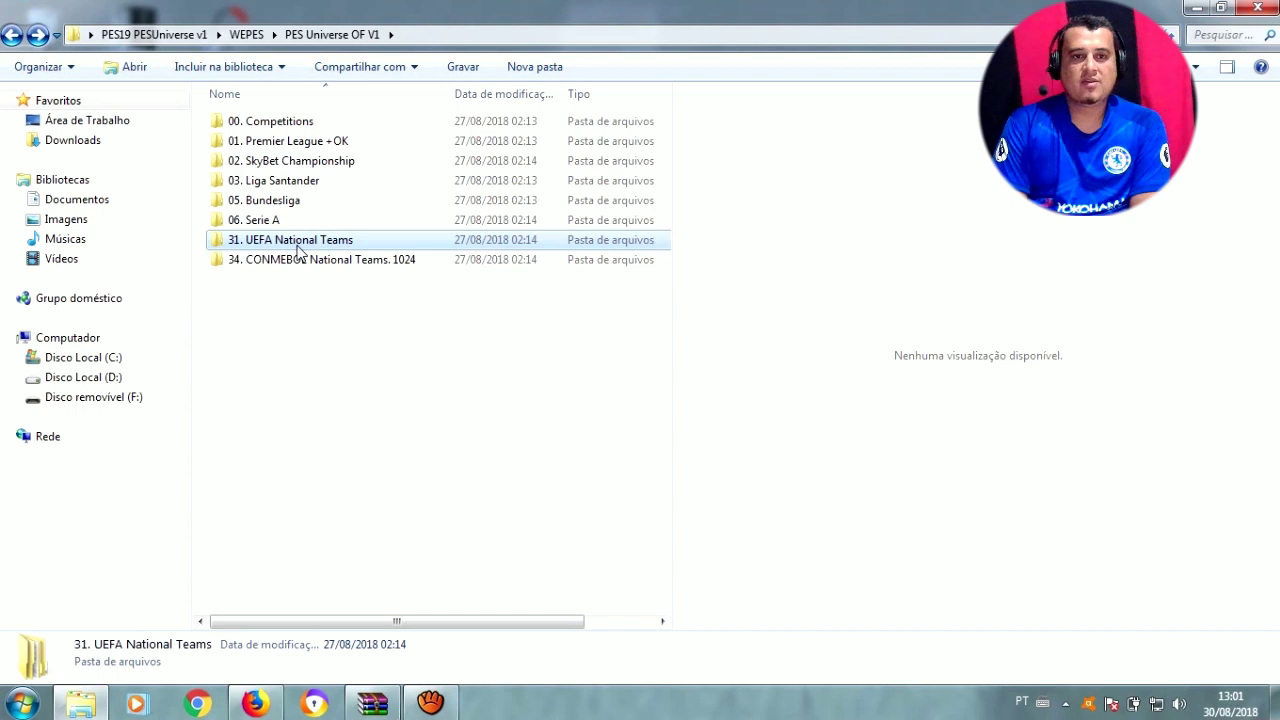
{"action": "double_click", "coordinate": [297, 248]}
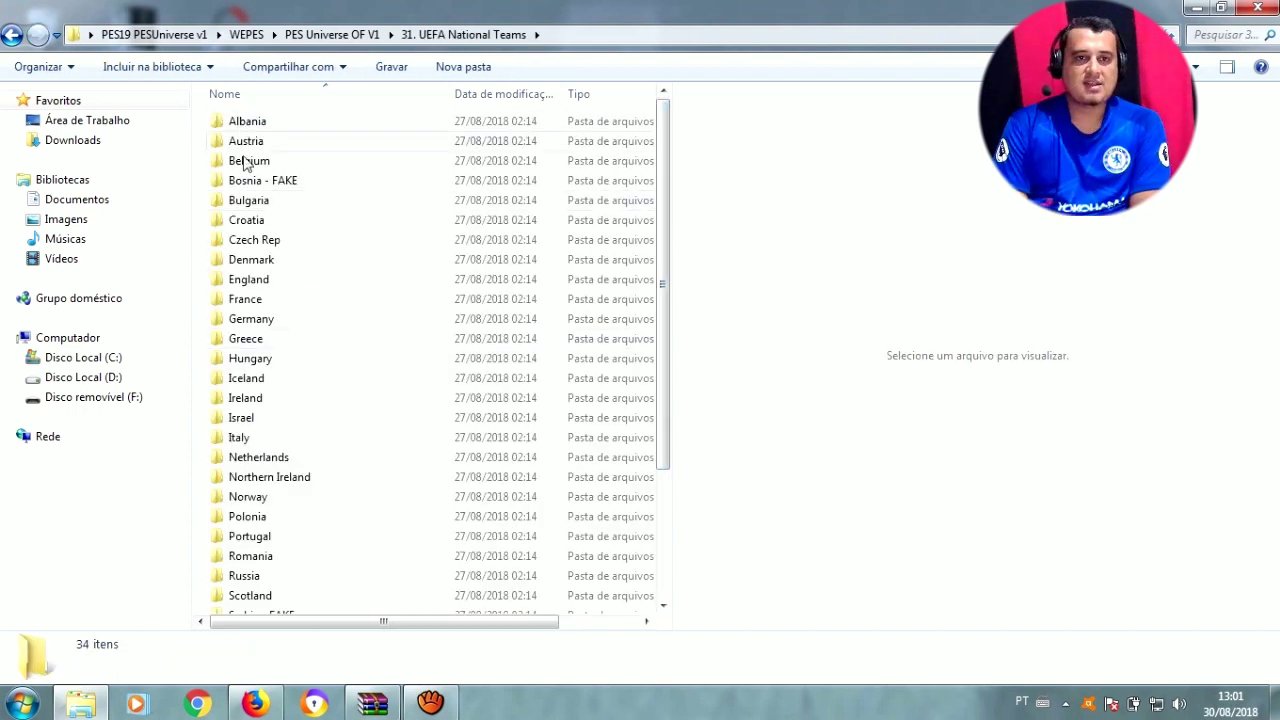
Look over the country folders in 31. UEFA National Teams, including Belgium and France, down to the end of the list.
{"action": "left_click", "coordinate": [240, 163]}
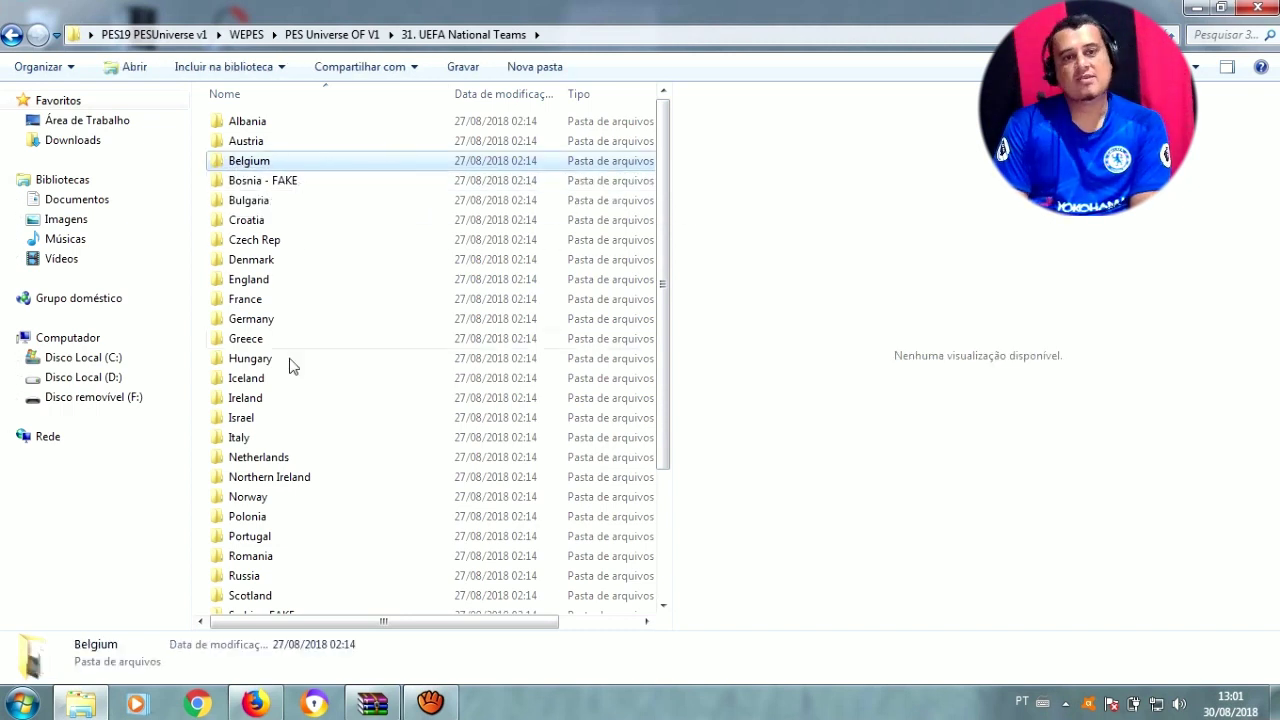
{"action": "left_click", "coordinate": [262, 300]}
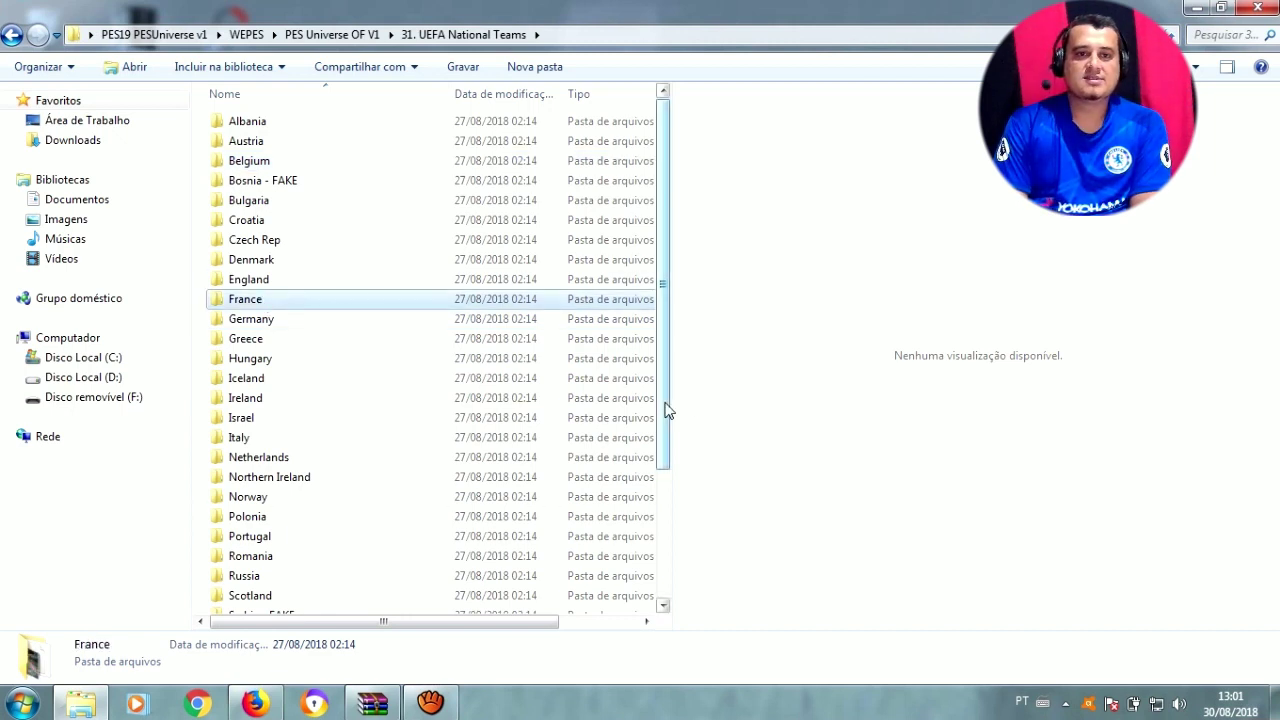
{"action": "left_click", "coordinate": [660, 598]}
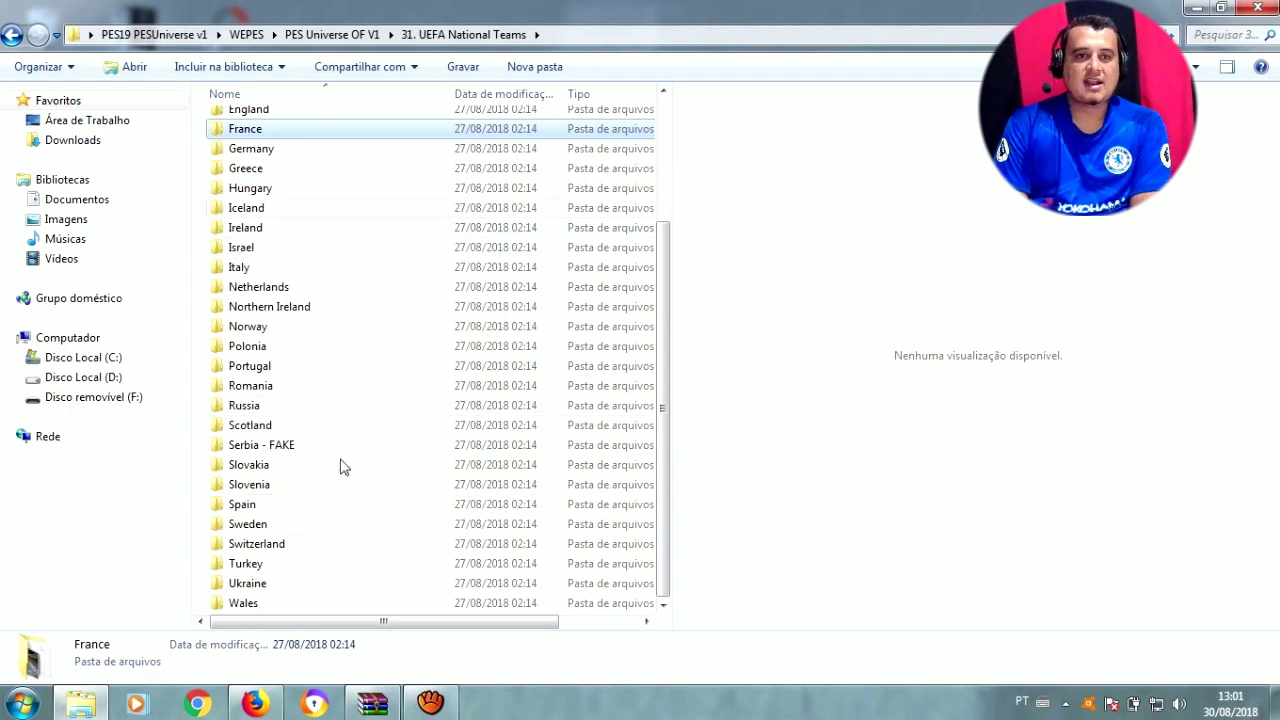
Return to PES Universe OF V1, open 34. CONMEBOL National Teams. 1024 and look inside its Brasil - FAKE folder.
{"action": "left_click", "coordinate": [10, 37]}
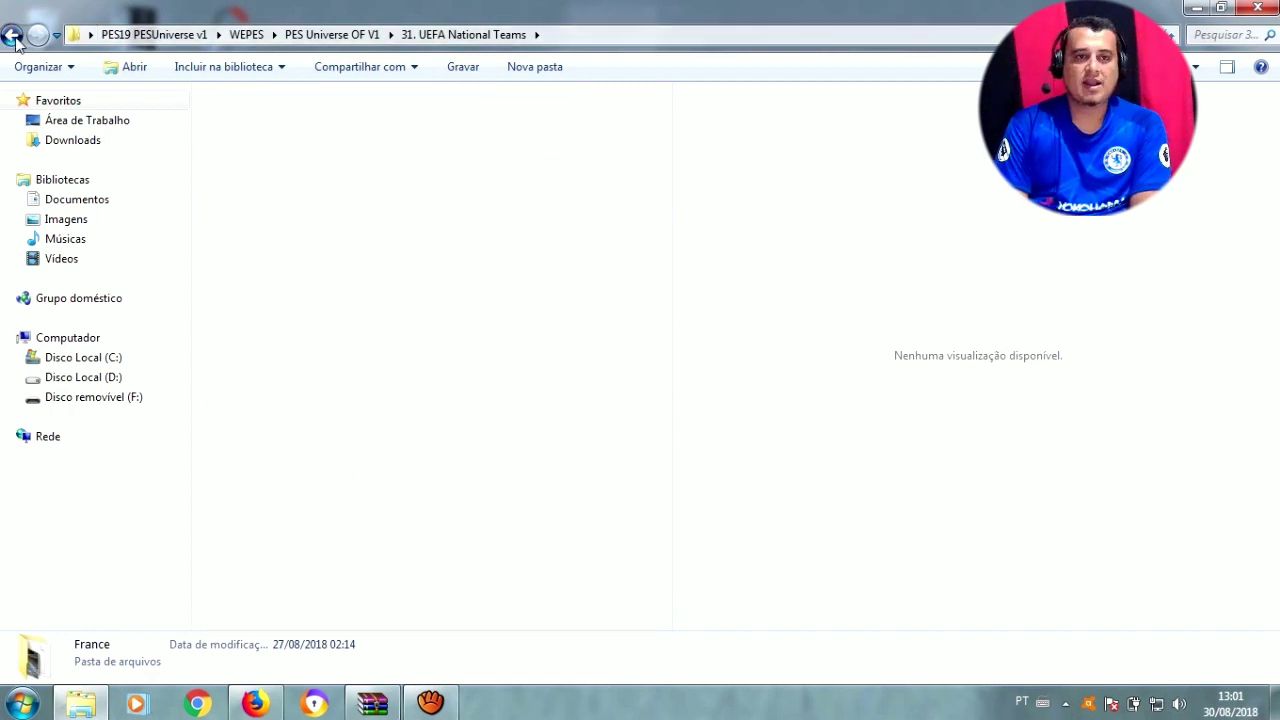
{"action": "left_click", "coordinate": [302, 260]}
{"action": "double_click", "coordinate": [302, 260]}
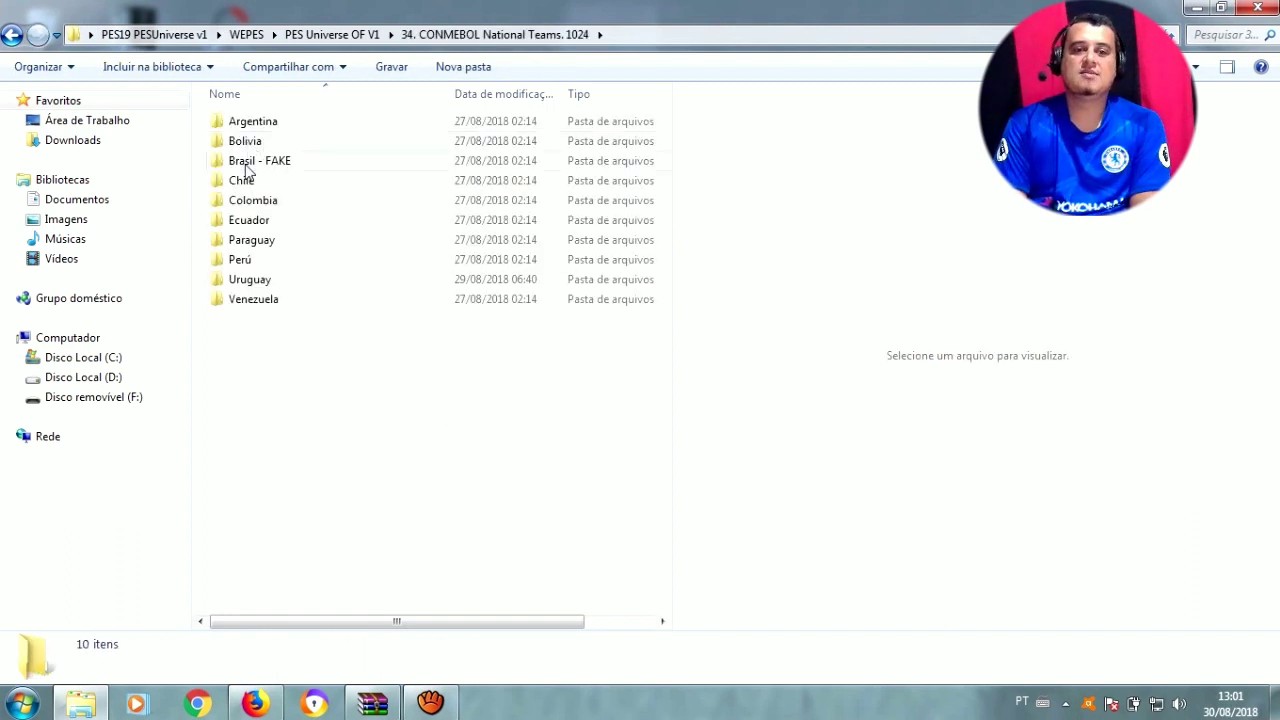
{"action": "left_click", "coordinate": [246, 165]}
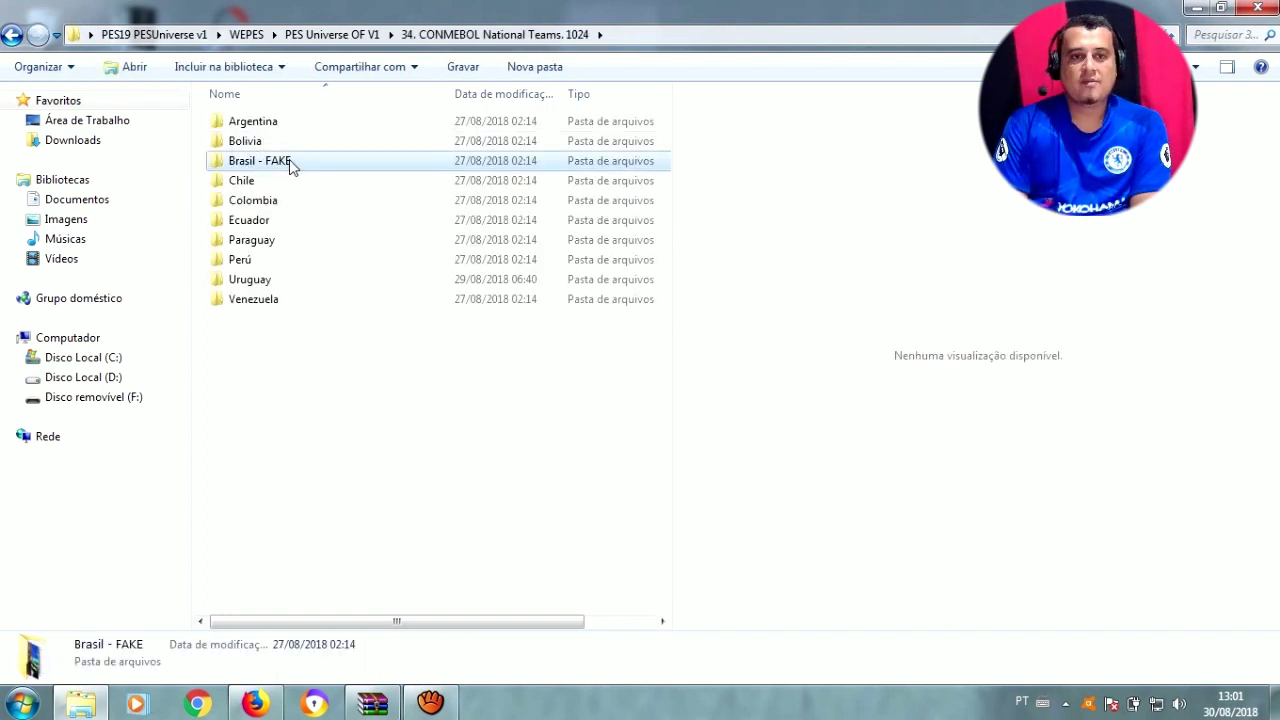
{"action": "mouse_move", "coordinate": [290, 166]}
{"action": "double_click", "coordinate": [290, 163]}
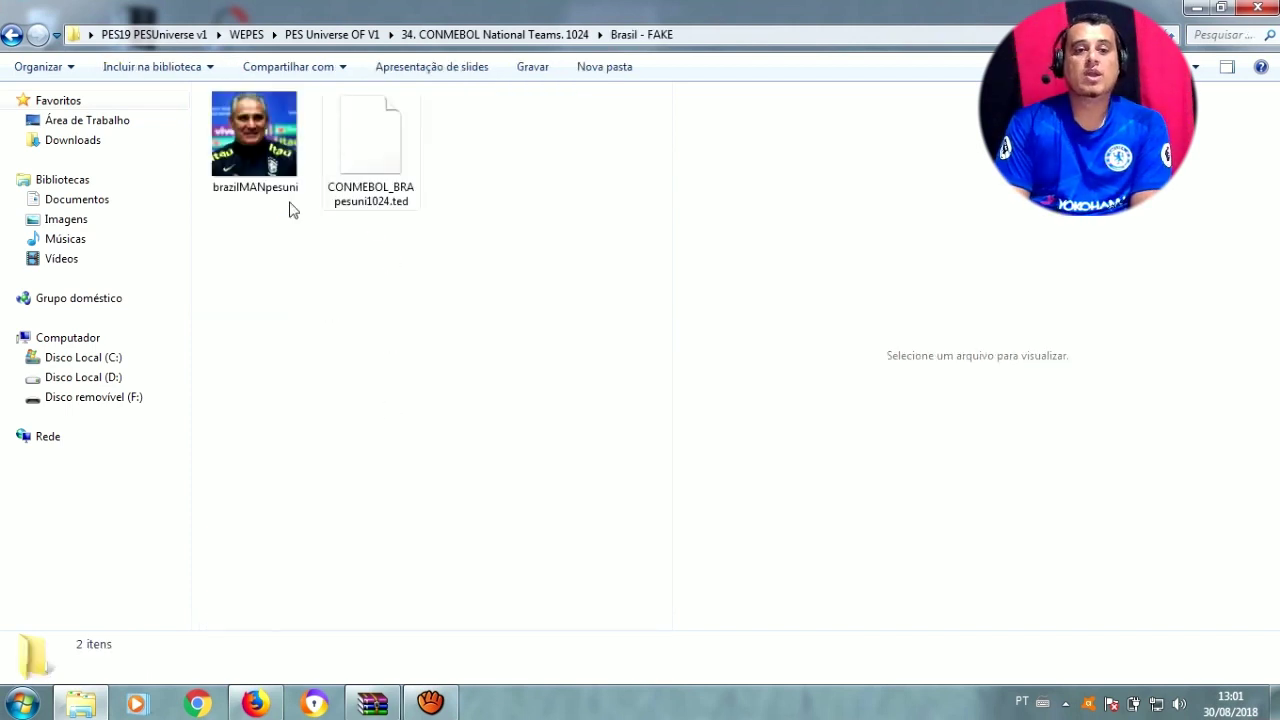
{"action": "left_click", "coordinate": [9, 36]}
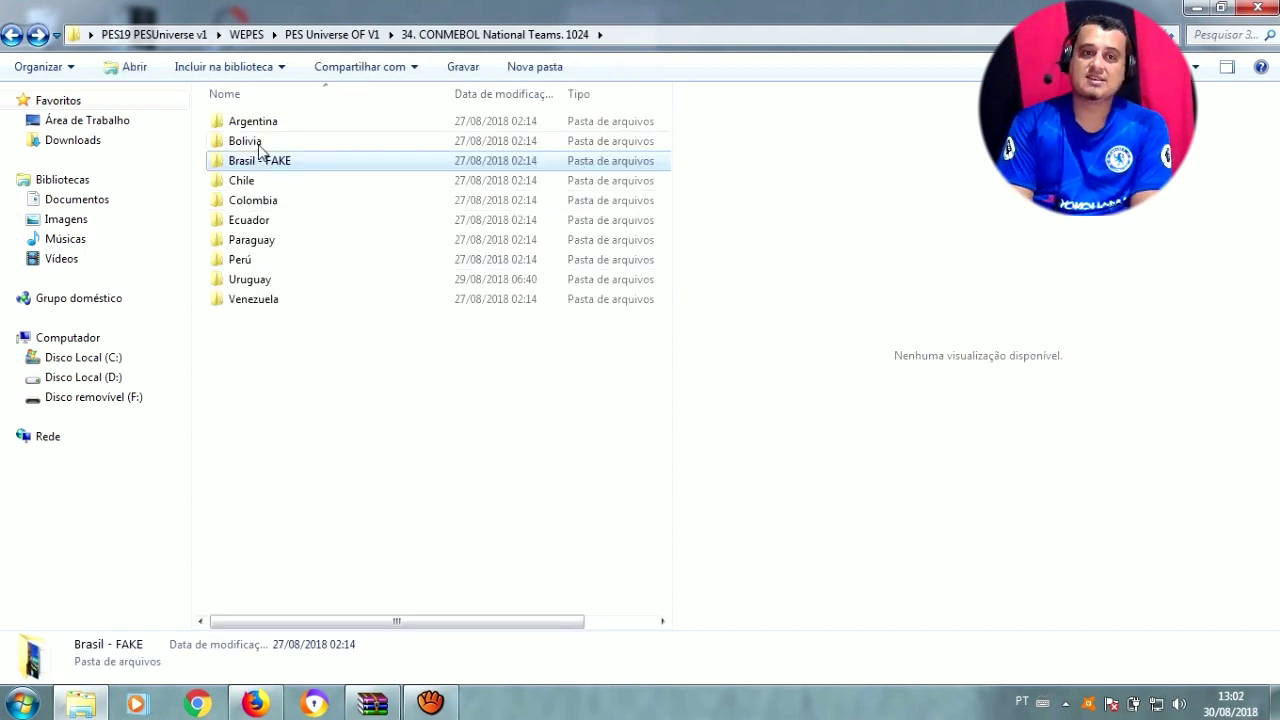
Open the Uruguay folder and preview its manager, stadium, away kit, goalkeeper kit and home kit images.
{"action": "key", "text": "Up"}
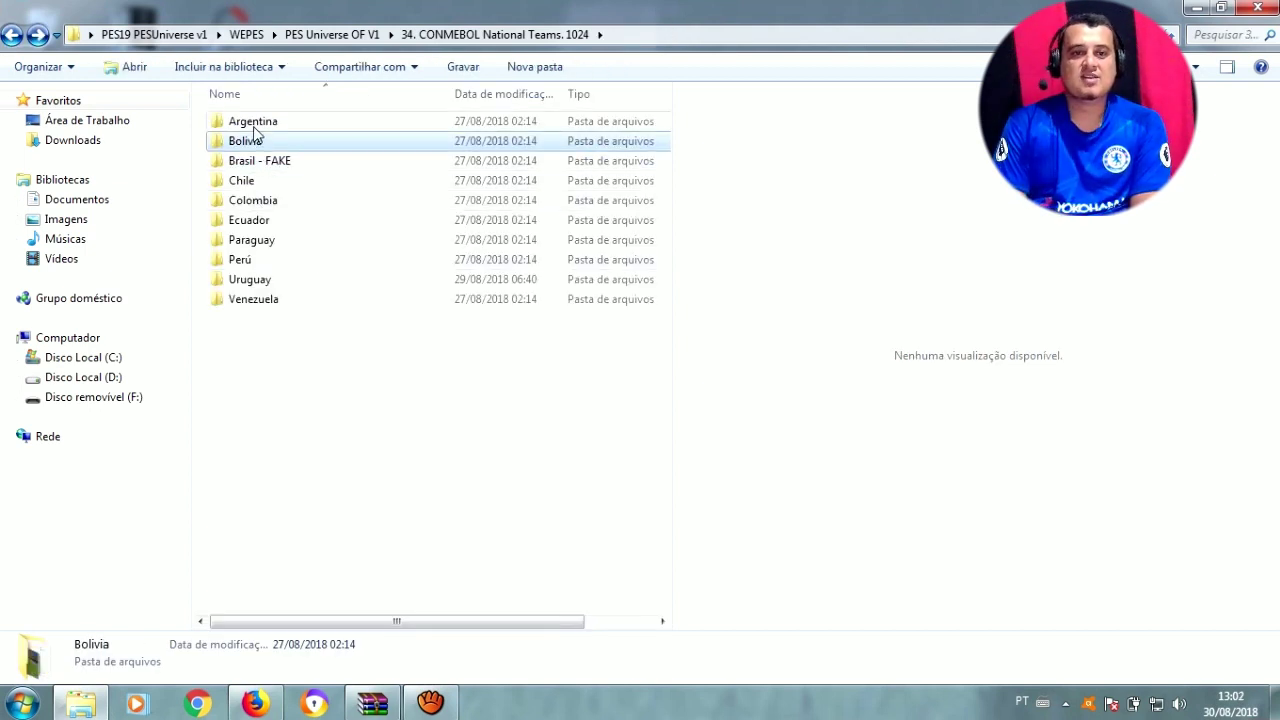
{"action": "left_click", "coordinate": [267, 285]}
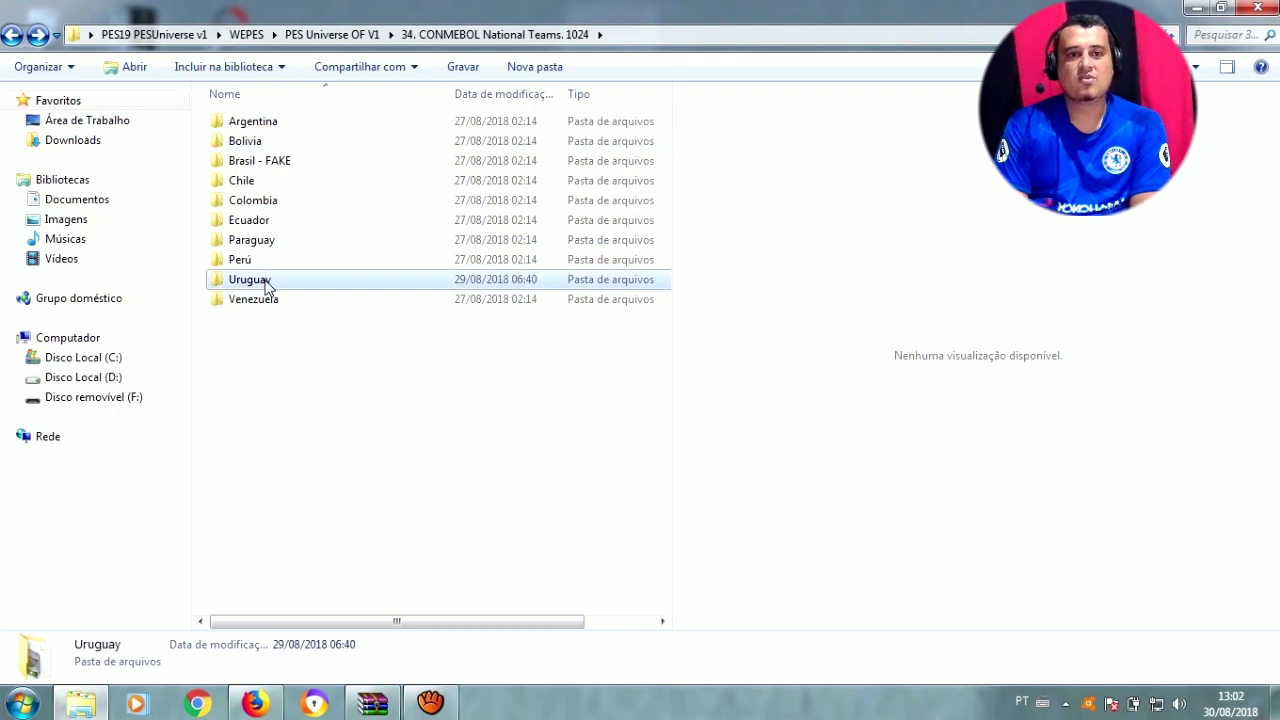
{"action": "double_click", "coordinate": [267, 282]}
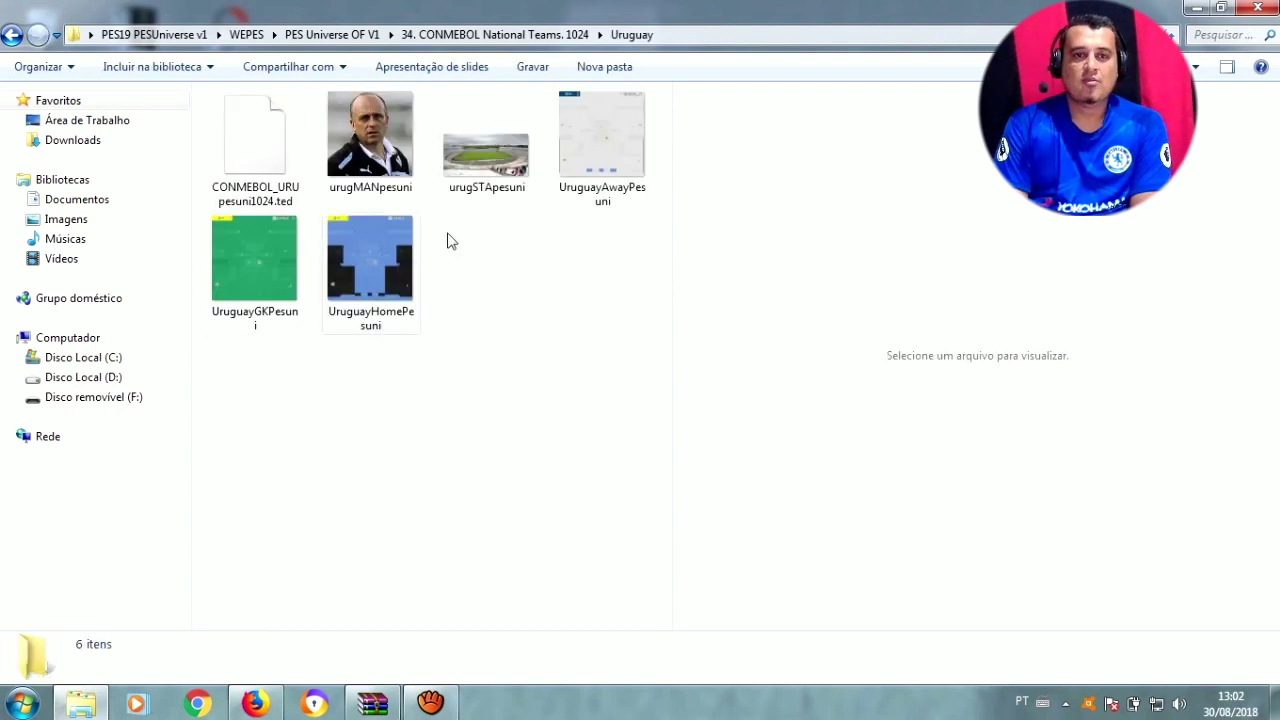
{"action": "left_click", "coordinate": [388, 178]}
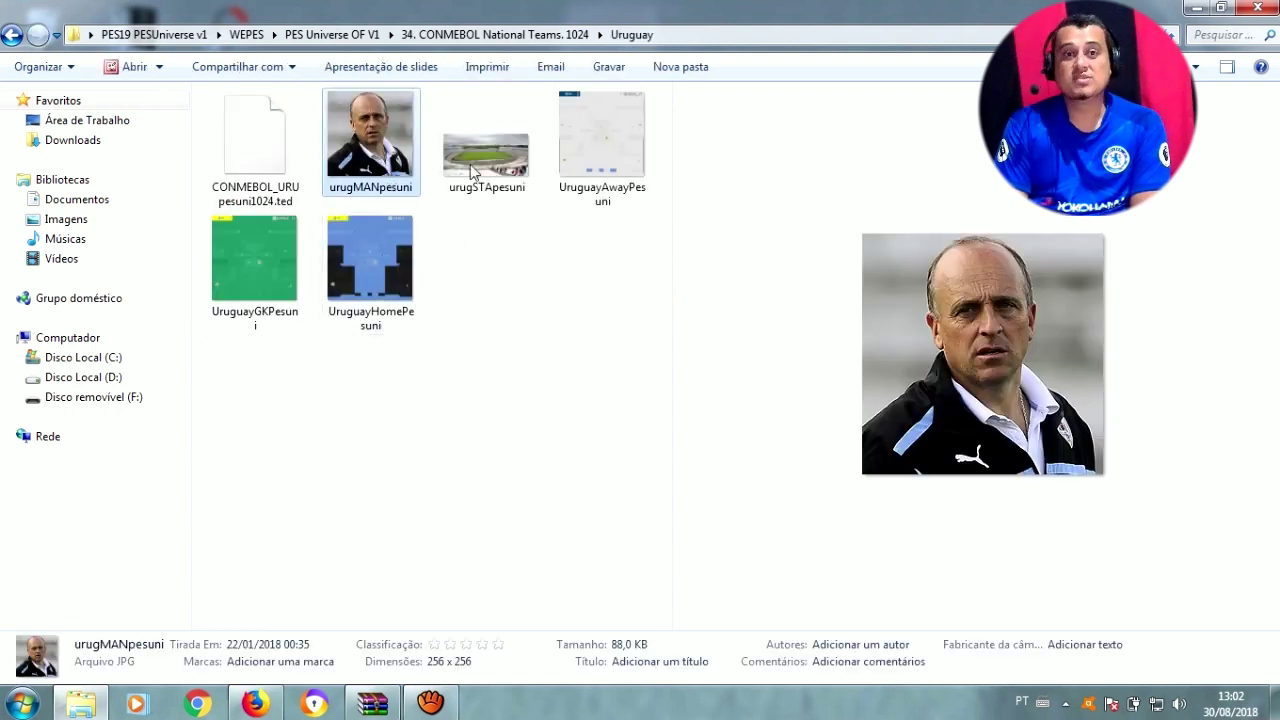
{"action": "left_click", "coordinate": [495, 175]}
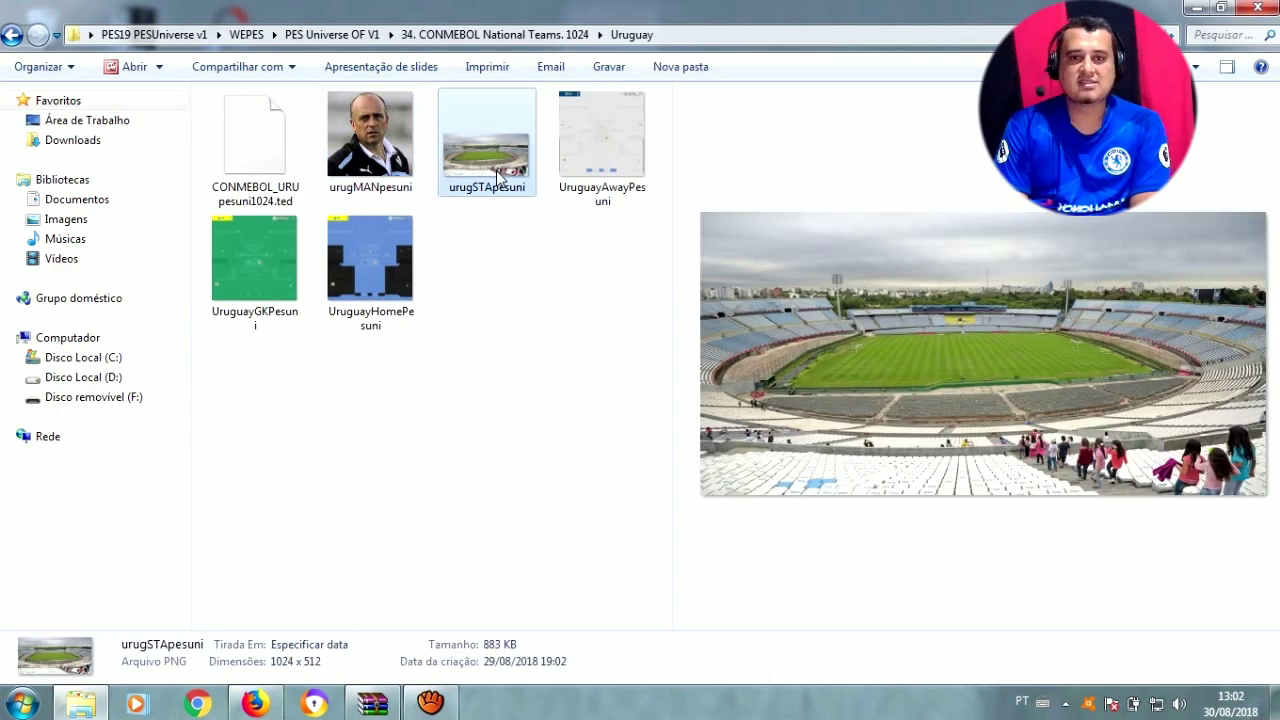
{"action": "left_click", "coordinate": [580, 172]}
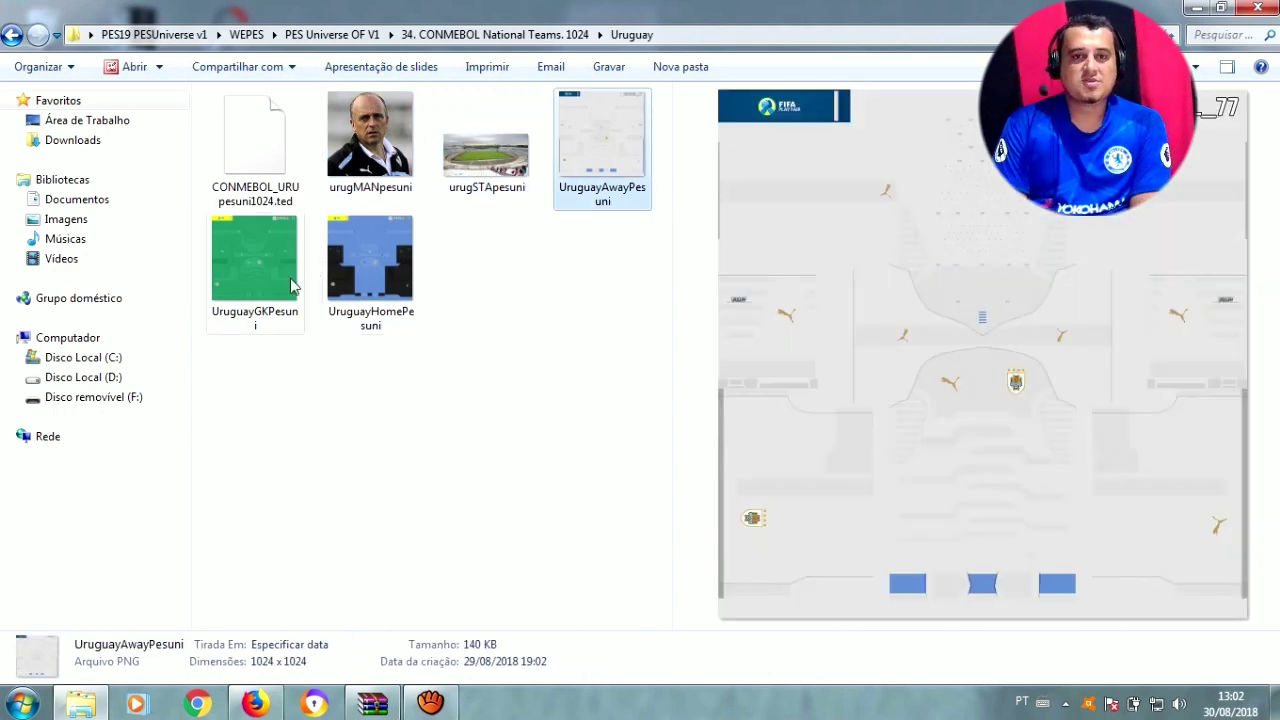
{"action": "left_click", "coordinate": [293, 285]}
{"action": "left_click", "coordinate": [350, 287]}
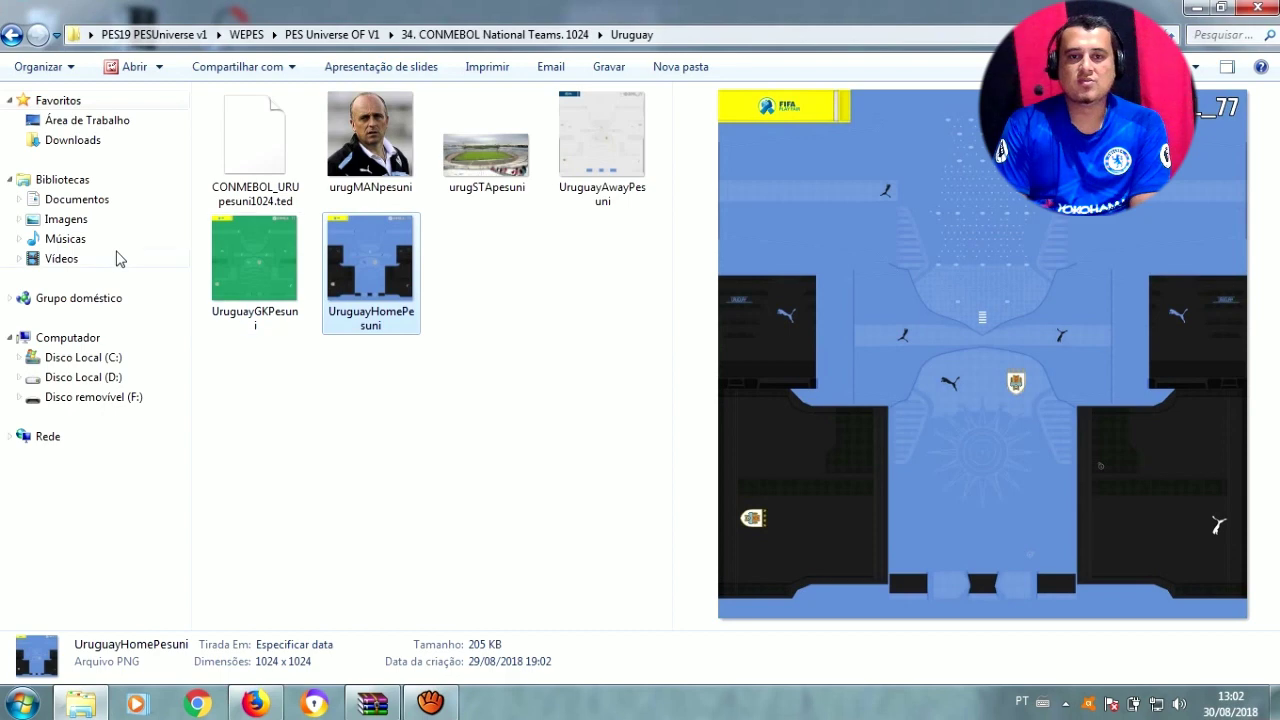
Go back up through the folders to PES19 PESUniverse v1 and close its window.
{"action": "left_click", "coordinate": [11, 36]}
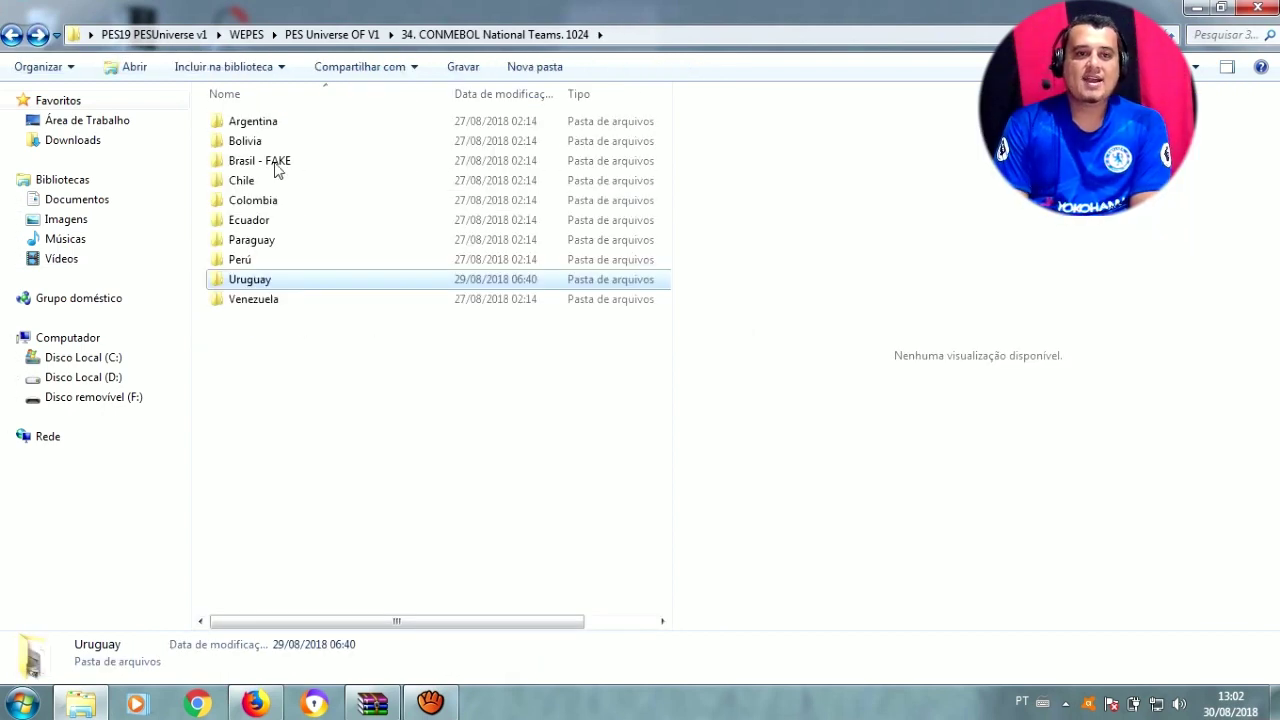
{"action": "left_click", "coordinate": [11, 36]}
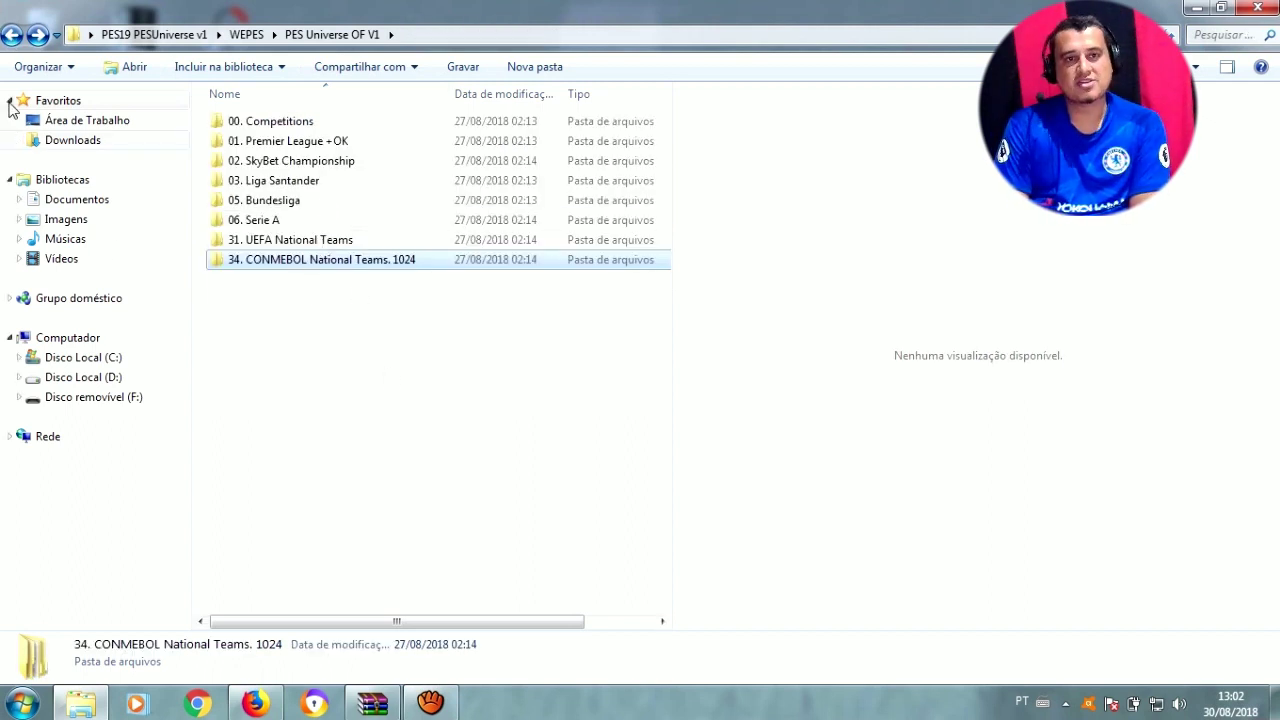
{"action": "left_click", "coordinate": [11, 36]}
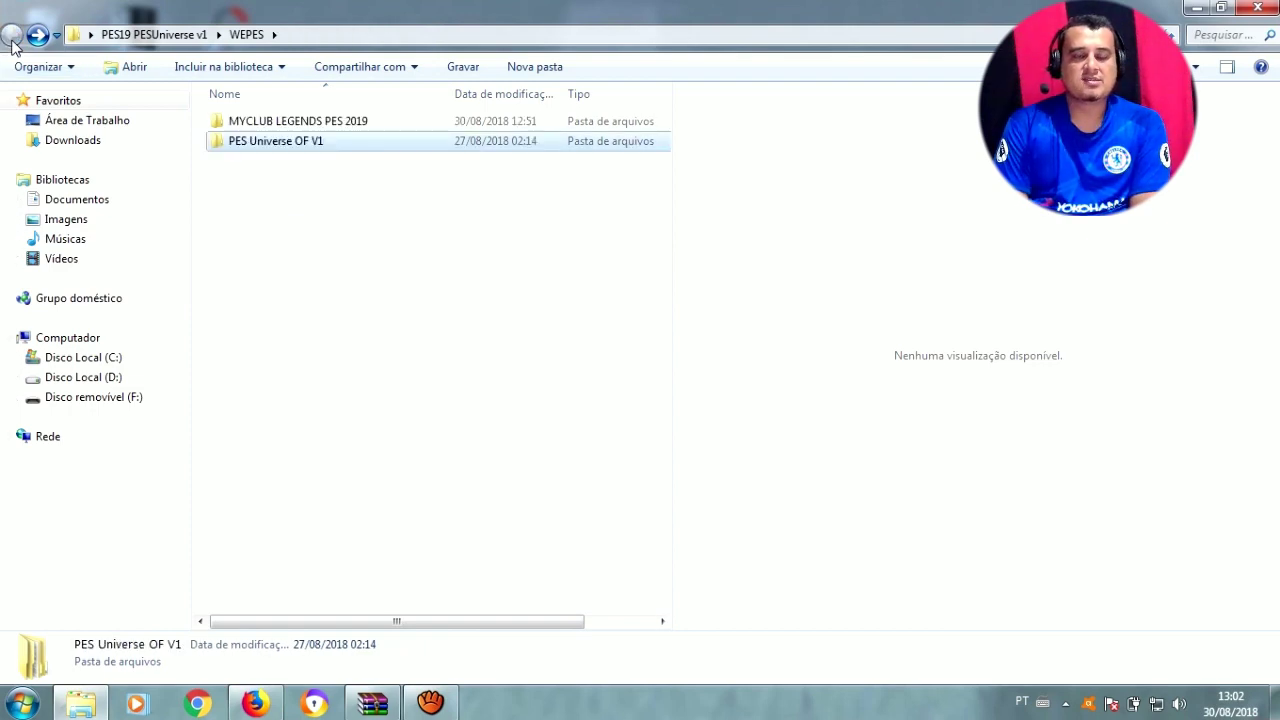
{"action": "left_click", "coordinate": [11, 36]}
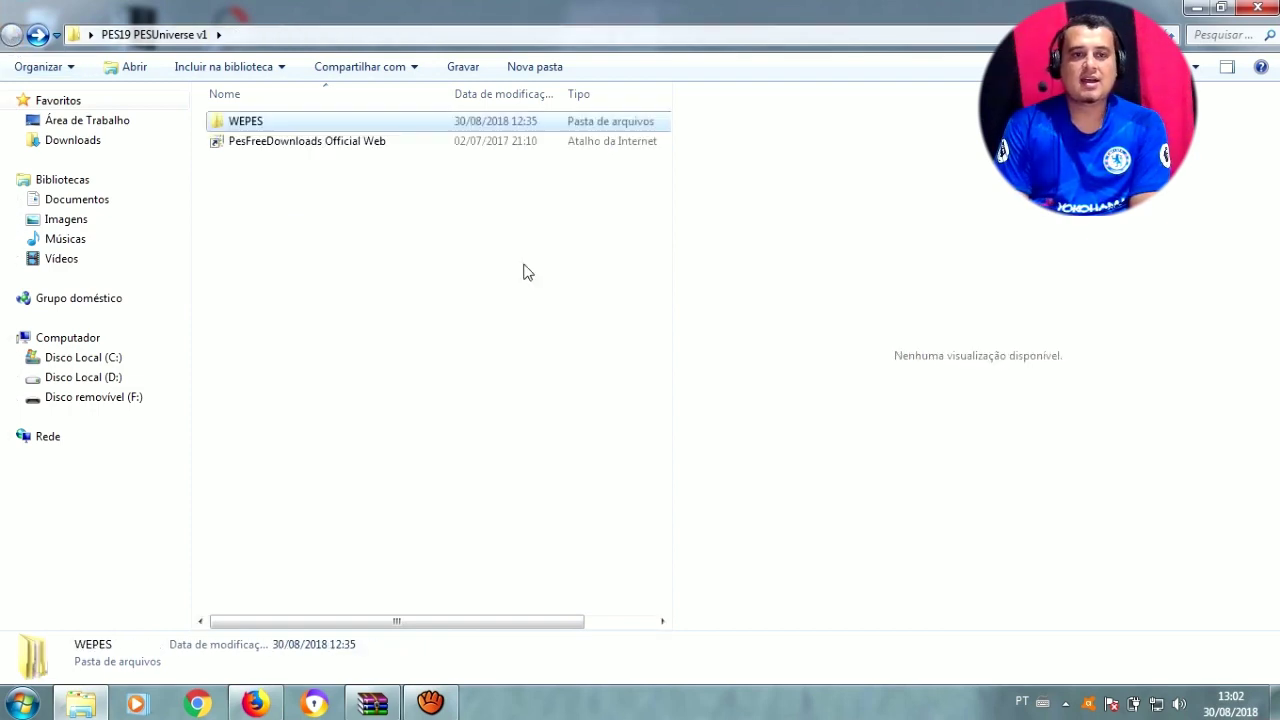
{"action": "left_click", "coordinate": [1256, 8]}
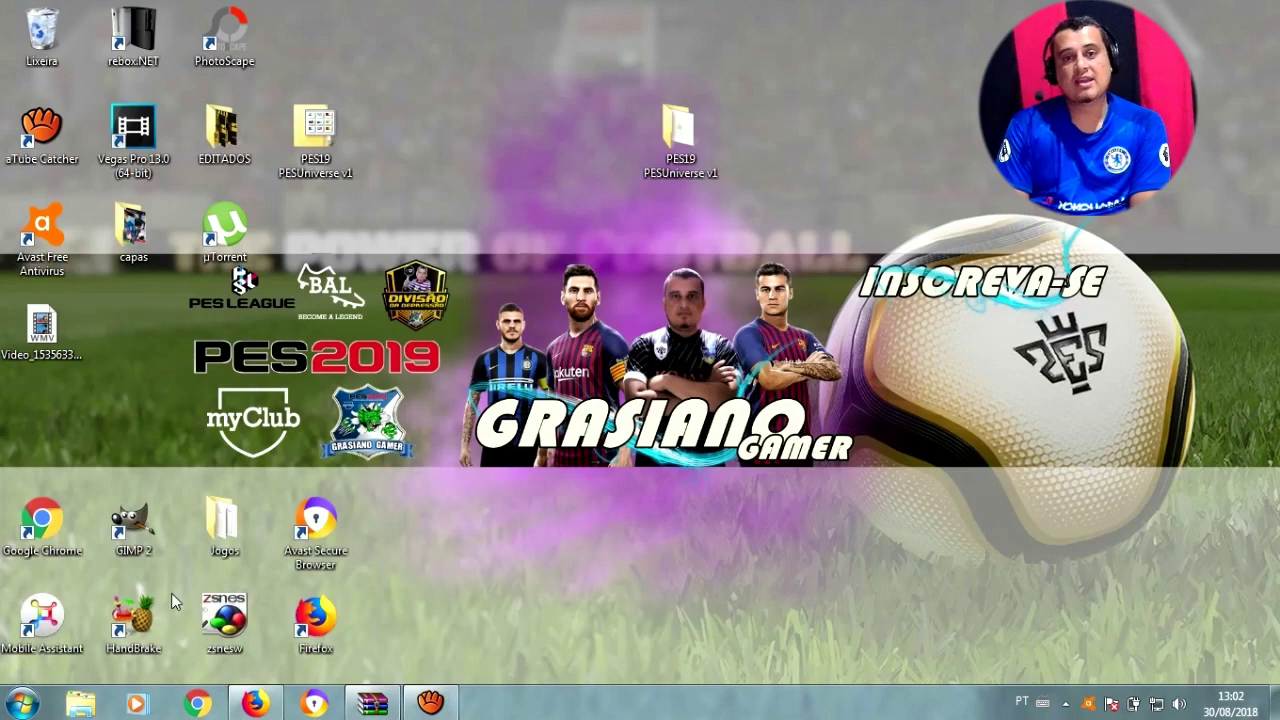
Open Disco removível (F:) in a new file window and select its WEPES folder.
{"action": "left_click", "coordinate": [68, 708]}
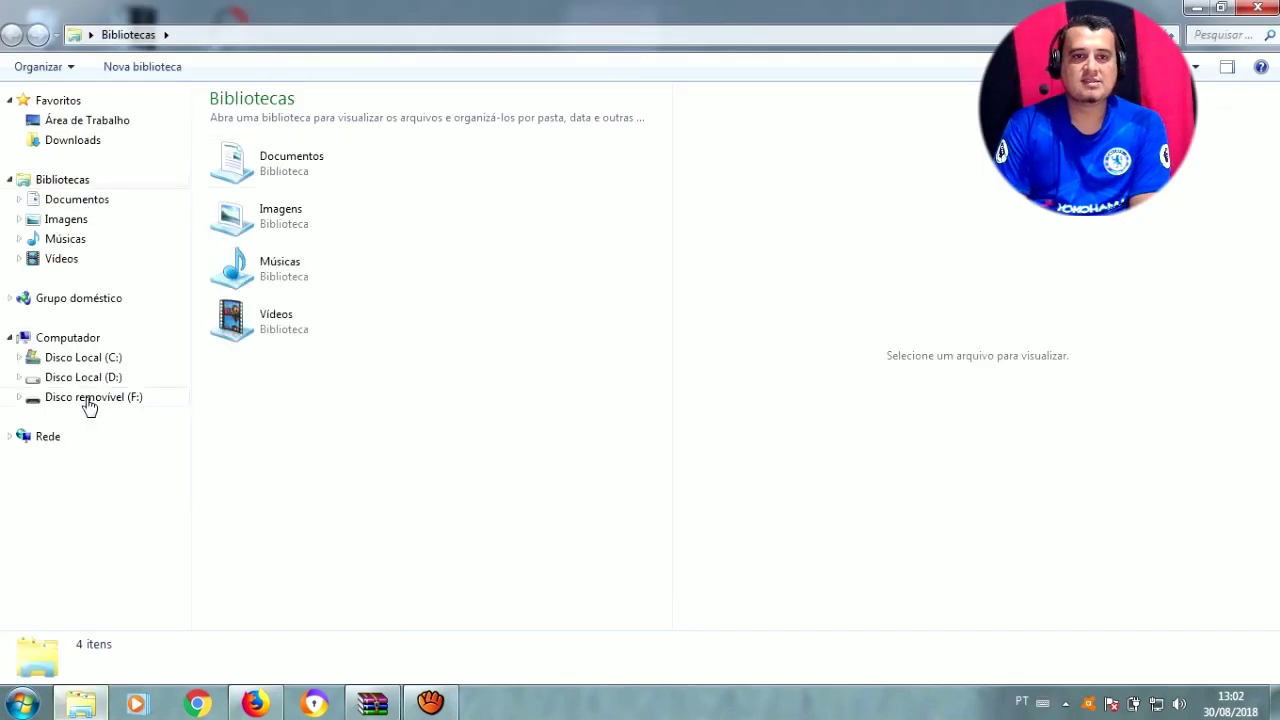
{"action": "left_click", "coordinate": [89, 397]}
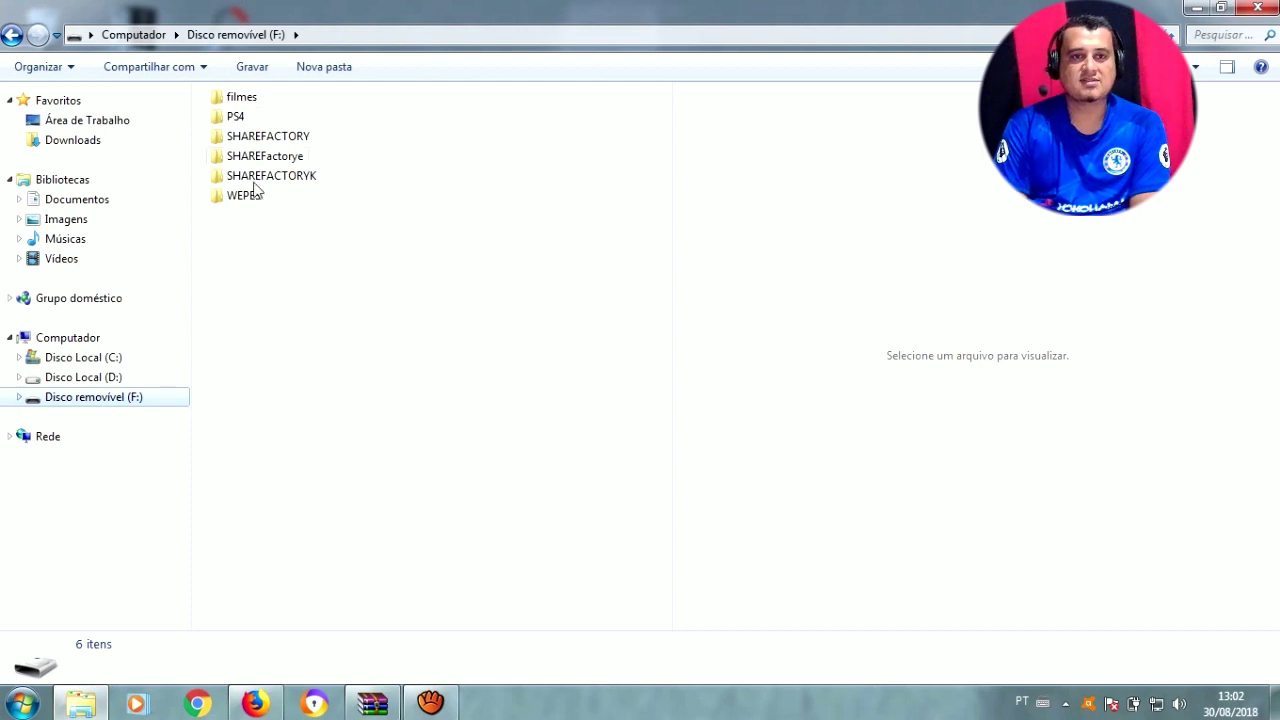
{"action": "left_click", "coordinate": [246, 196]}
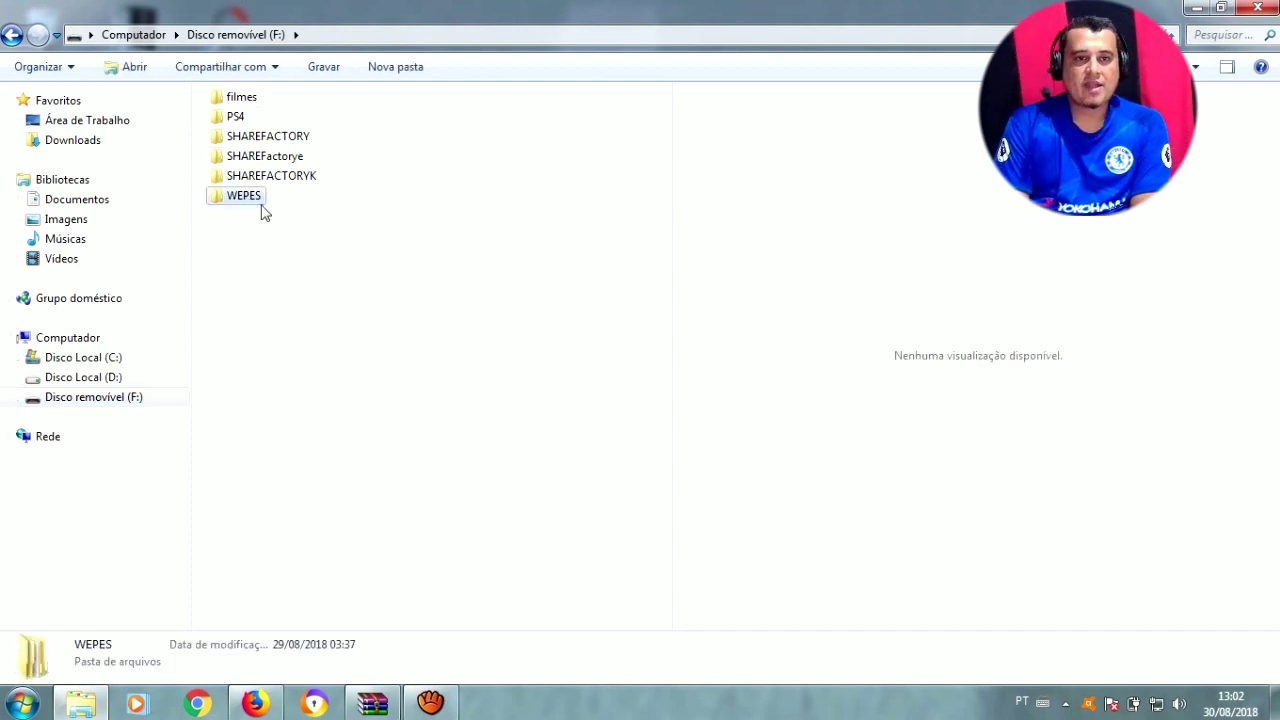
Restore the Disco removível (F:) window to a smaller size and move it clear of the desktop's PES19 PESUniverse v1 folder.
{"action": "left_click", "coordinate": [1220, 9]}
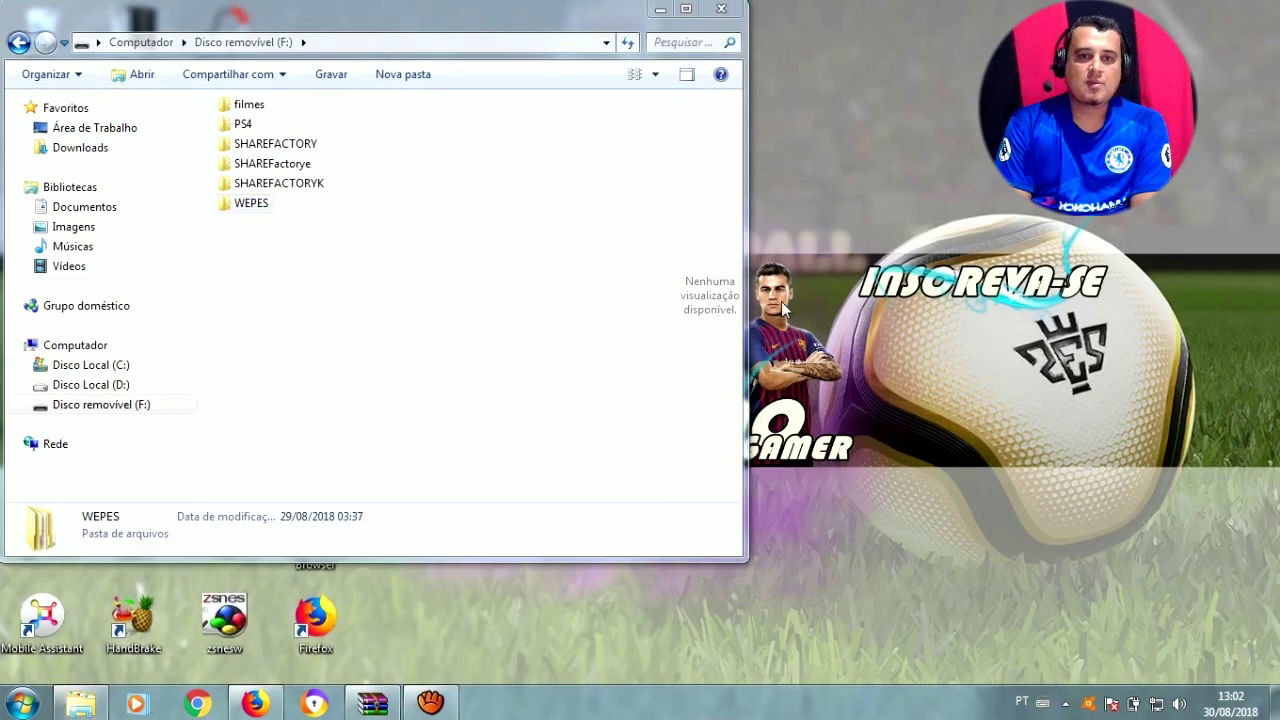
{"action": "double_click", "coordinate": [468, 8]}
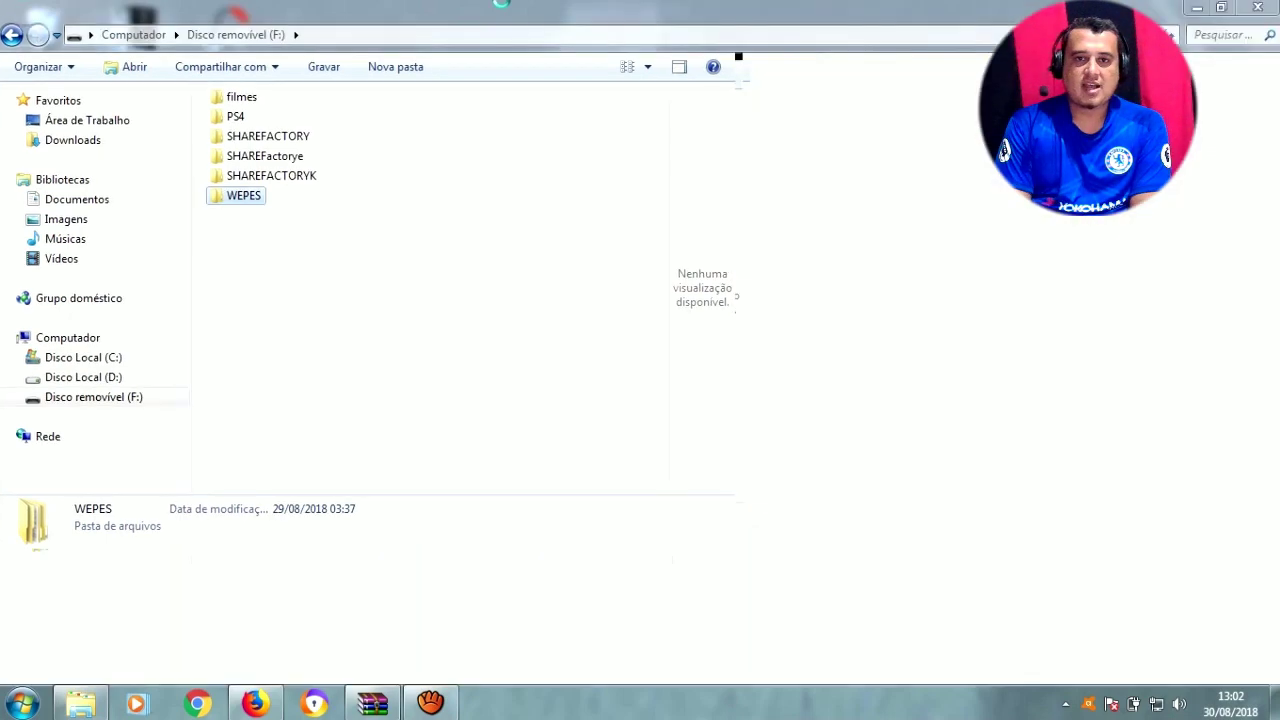
{"action": "left_click", "coordinate": [1222, 10]}
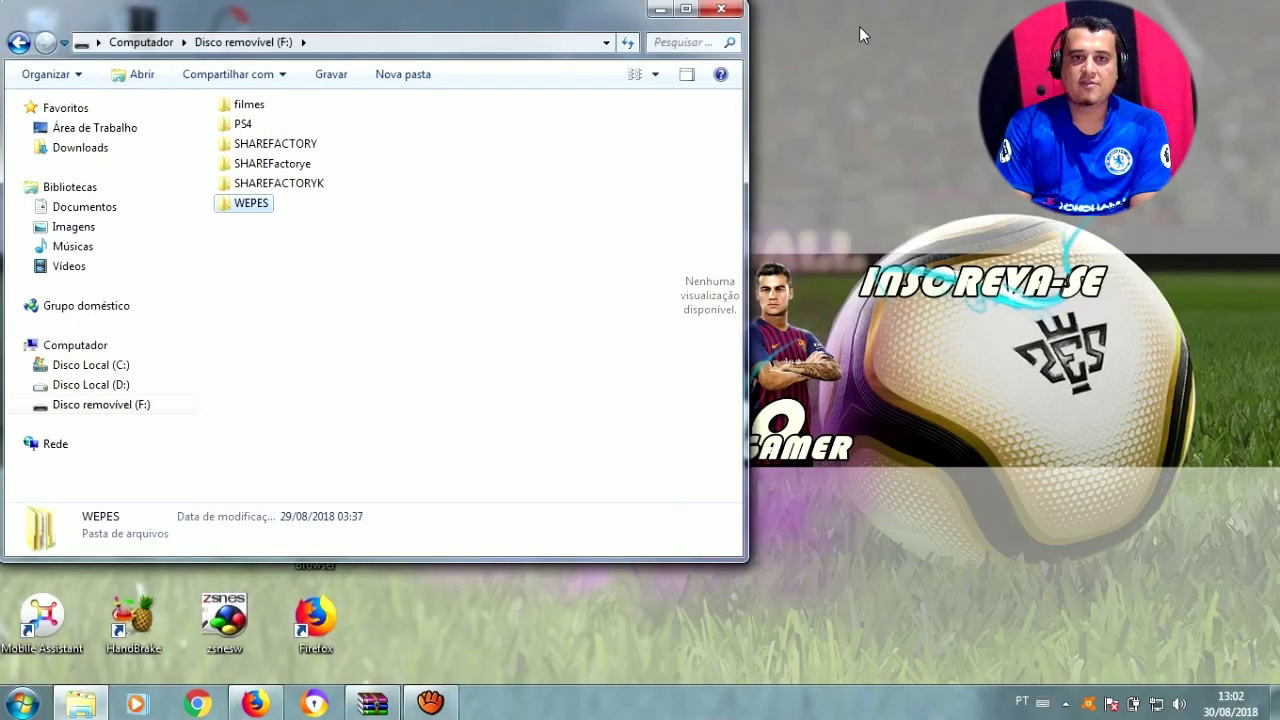
{"action": "left_click_drag", "start_coordinate": [537, 10], "coordinate": [1107, 255]}
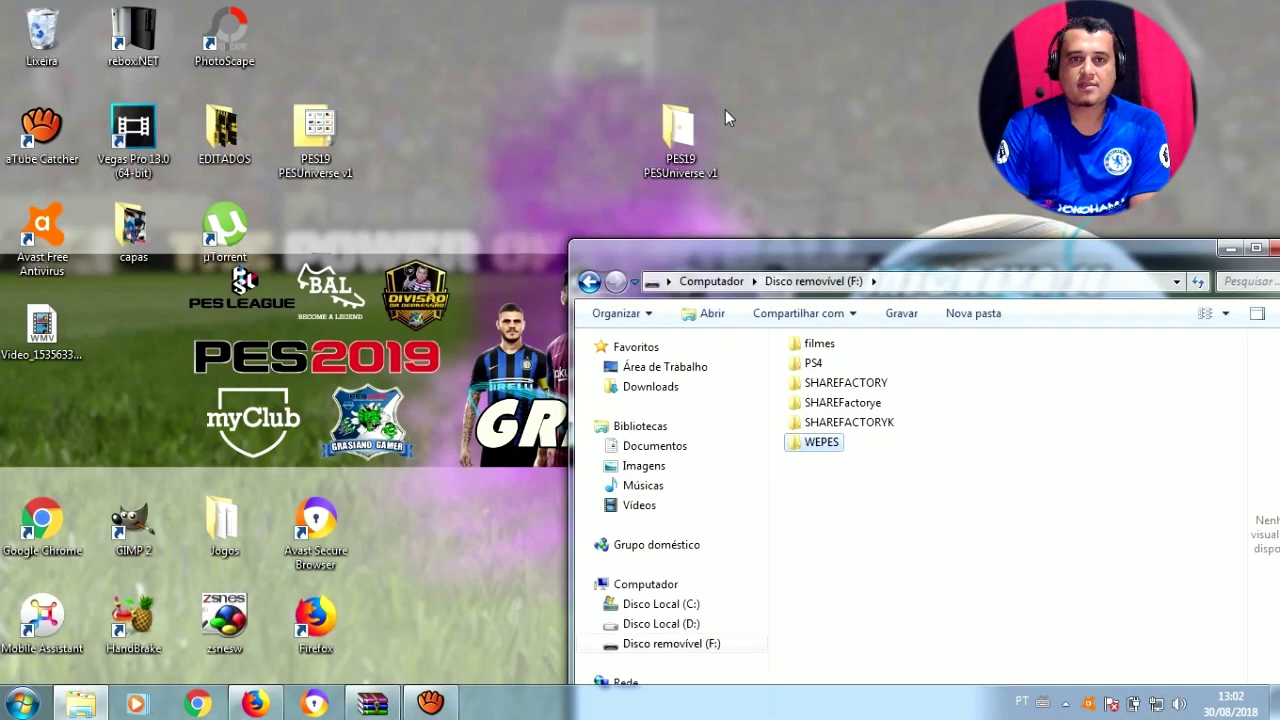
Try to transfer WEPES from the desktop's PES19 PESUniverse v1 folder, close that folder and maximize the Disco removível (F:) window.
{"action": "double_click", "coordinate": [677, 130]}
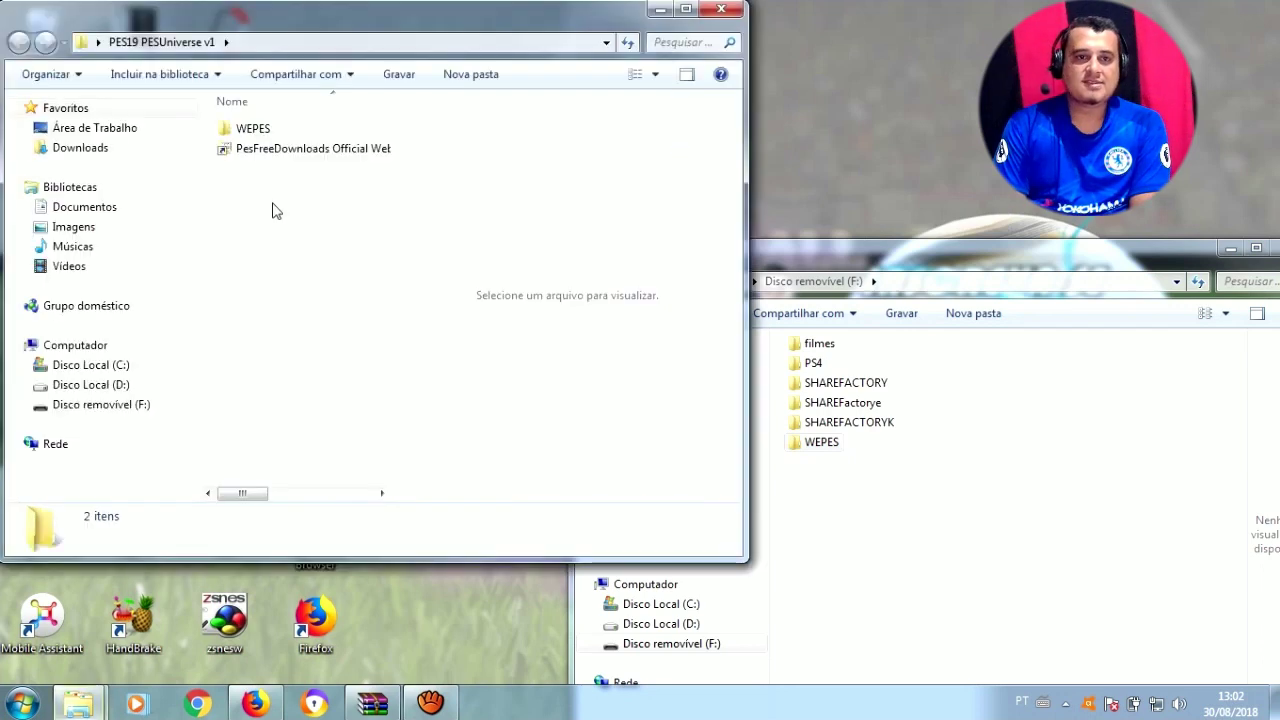
{"action": "left_click", "coordinate": [253, 129]}
{"action": "left_click_drag", "start_coordinate": [256, 137], "coordinate": [586, 165]}
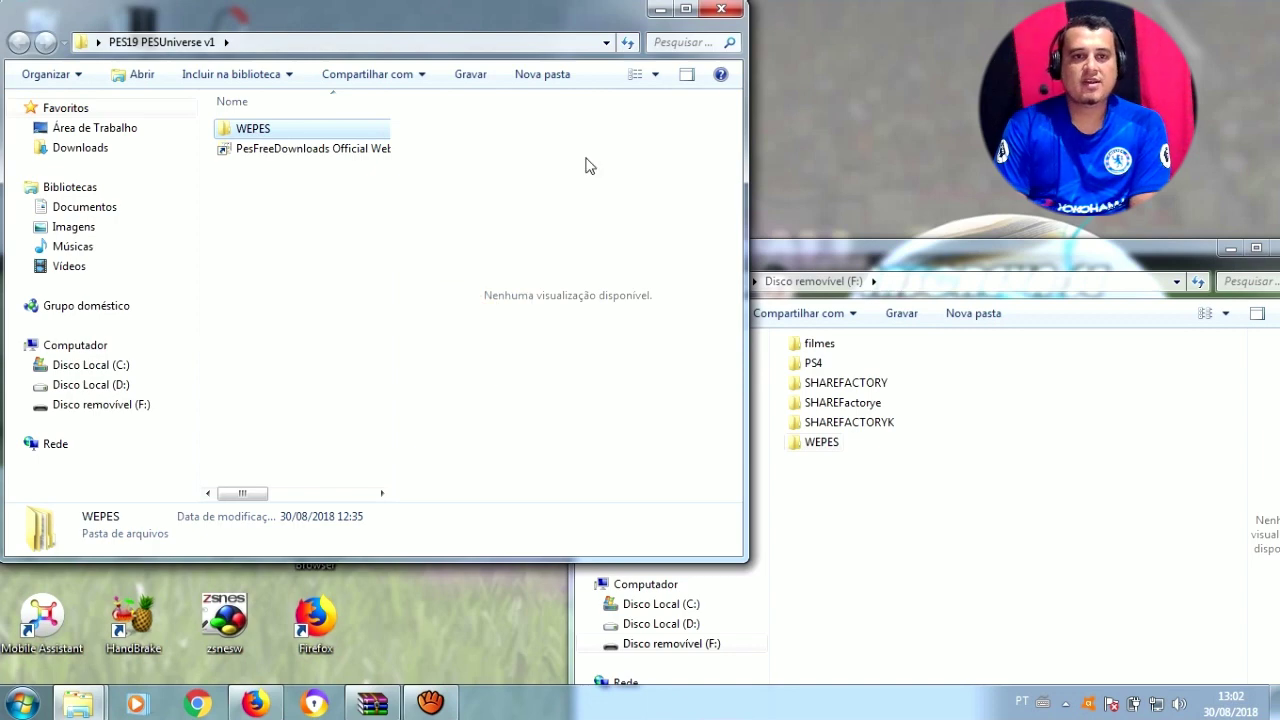
{"action": "left_click", "coordinate": [720, 12]}
{"action": "left_click", "coordinate": [1256, 248]}
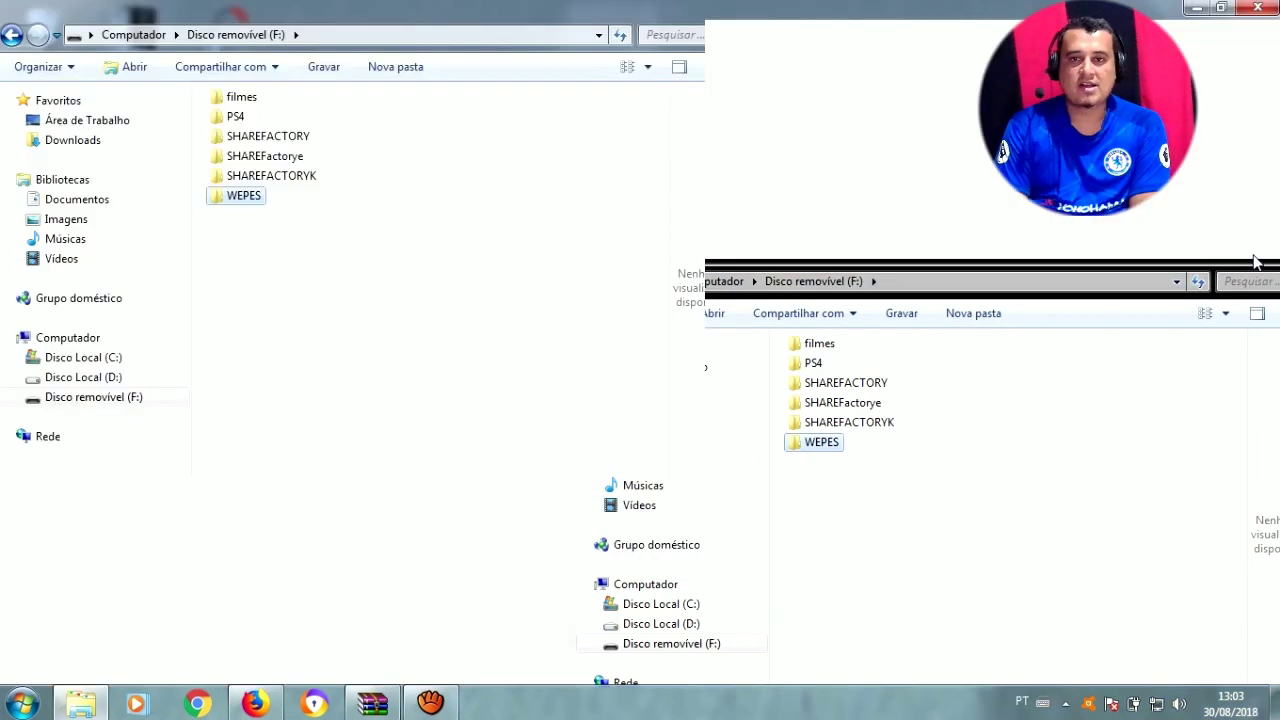
Check the file system in the properties of Disco removível (F:) and find the drive's format option without running it.
{"action": "right_click", "coordinate": [335, 298]}
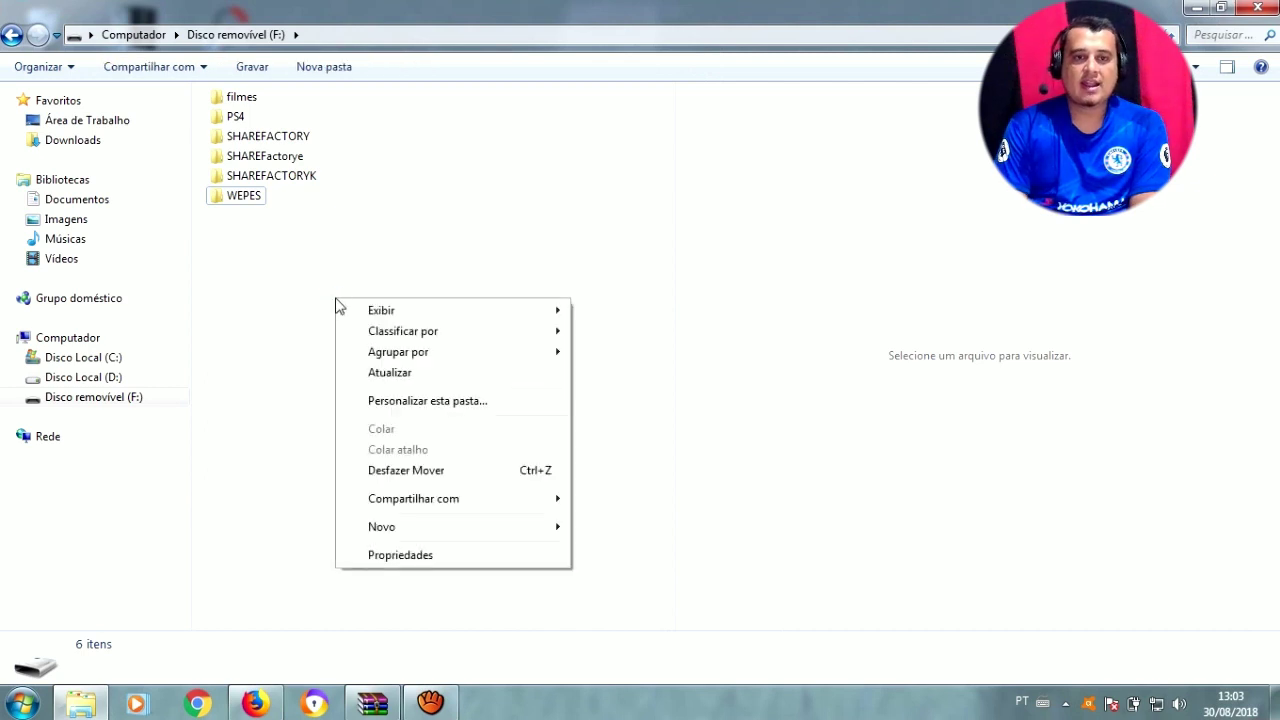
{"action": "left_click", "coordinate": [402, 556]}
{"action": "right_click", "coordinate": [351, 352]}
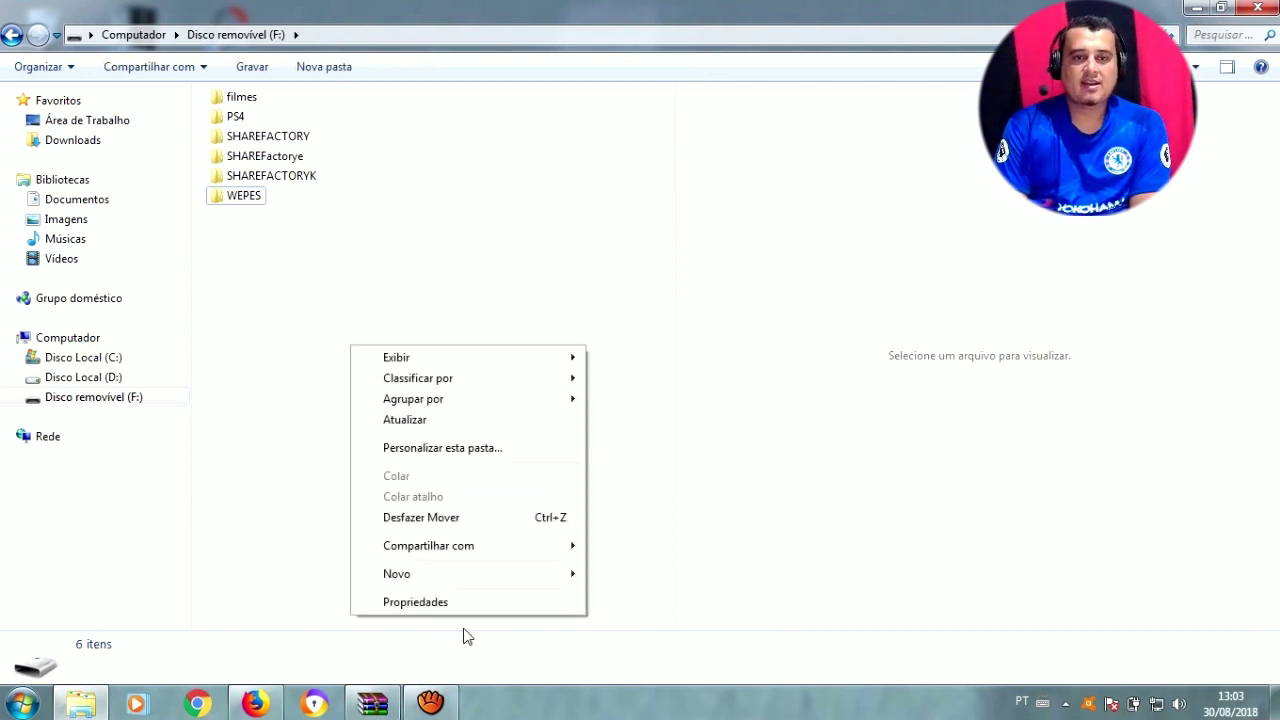
{"action": "left_click", "coordinate": [415, 602]}
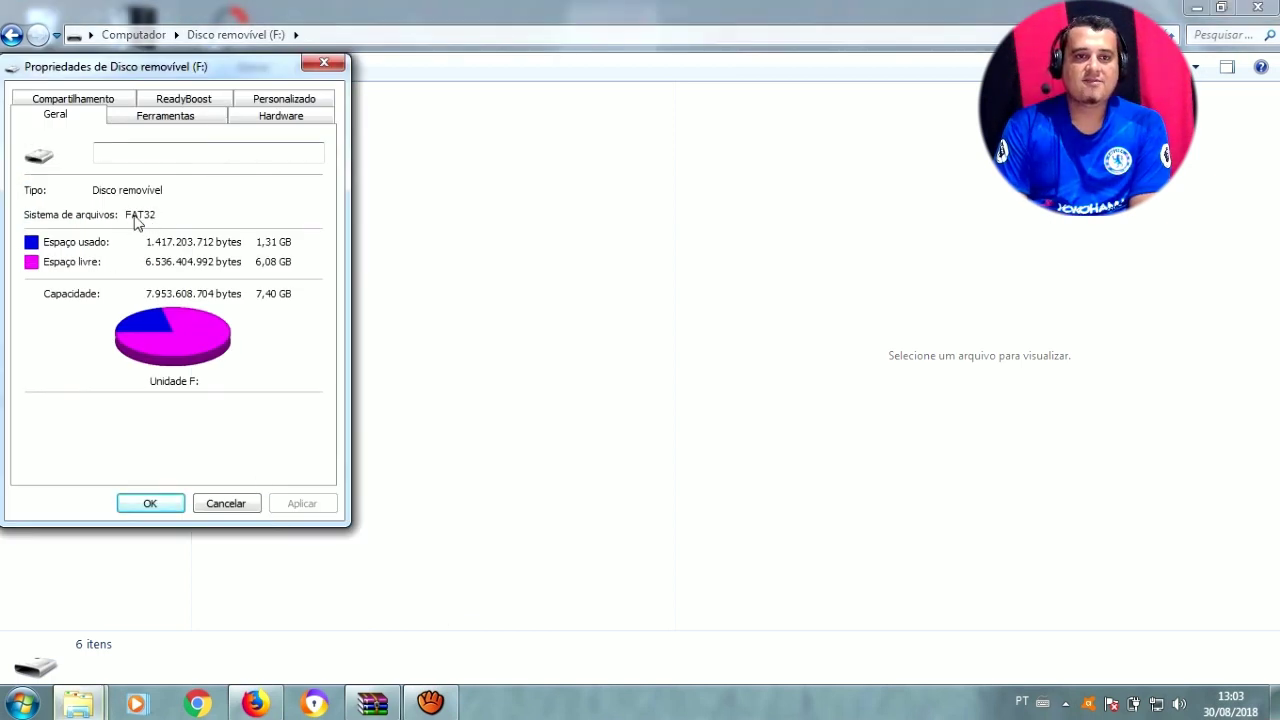
{"action": "left_click", "coordinate": [323, 65]}
{"action": "left_click", "coordinate": [100, 399]}
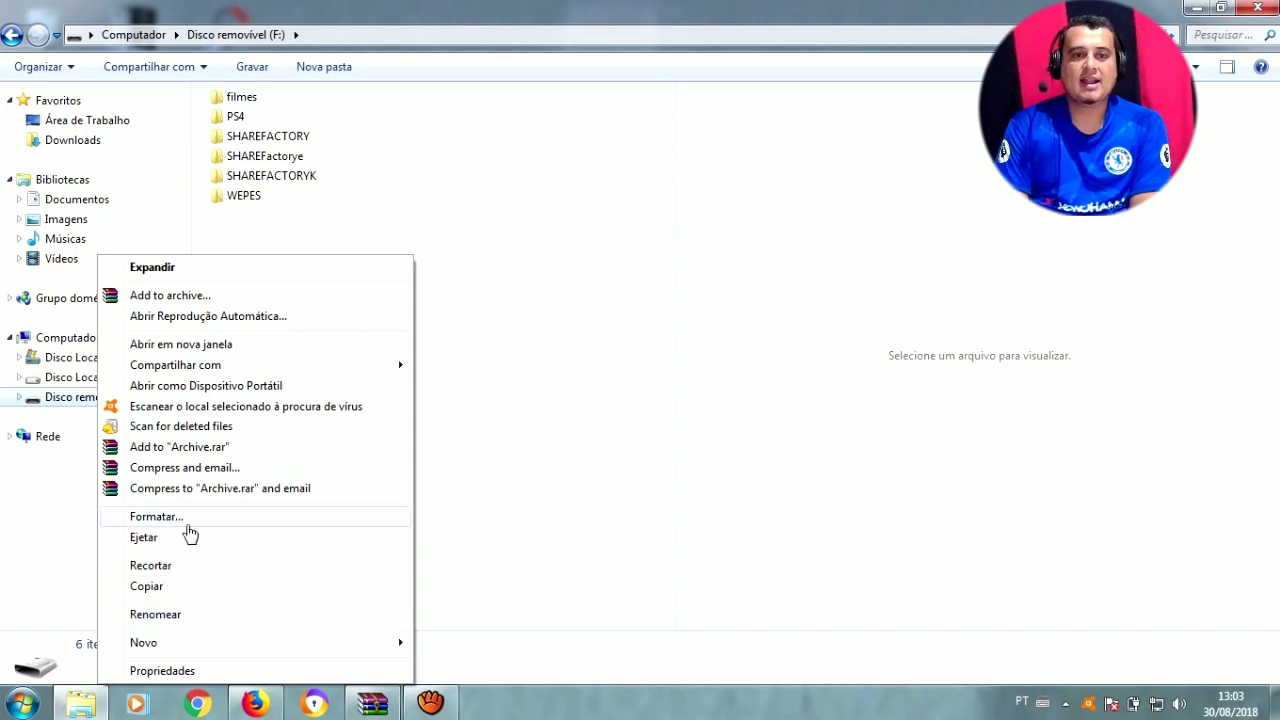
{"action": "left_click", "coordinate": [480, 514]}
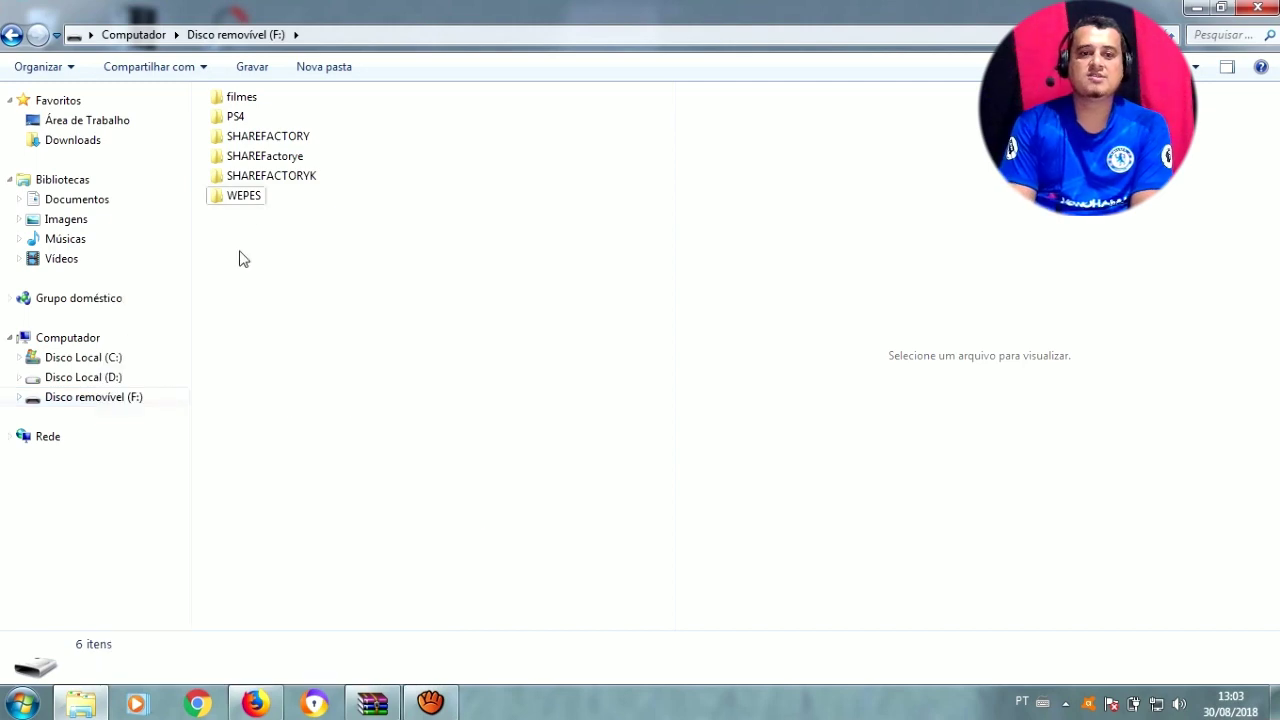
Close the Disco removível (F:) window, switch to PES 2019 and open Importar time from the edit mode's Importar/Exportar options.
{"action": "left_click", "coordinate": [1258, 10]}
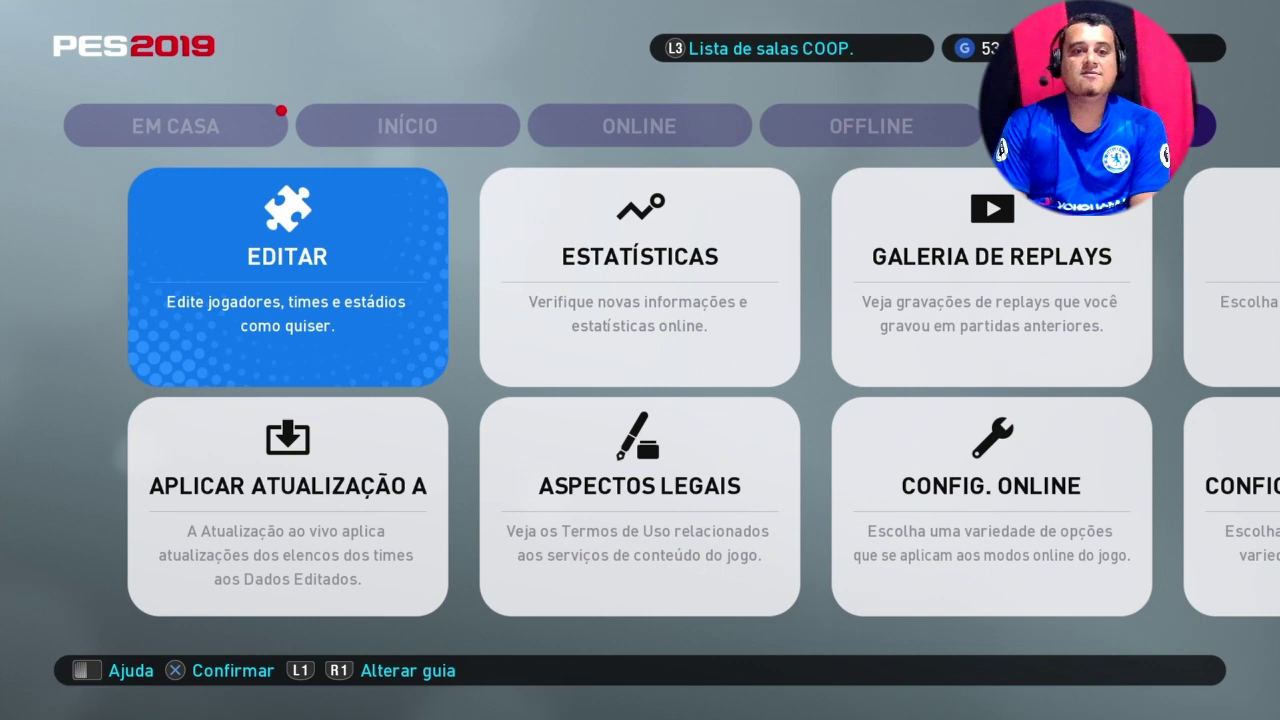
{"action": "key", "text": "Return"}
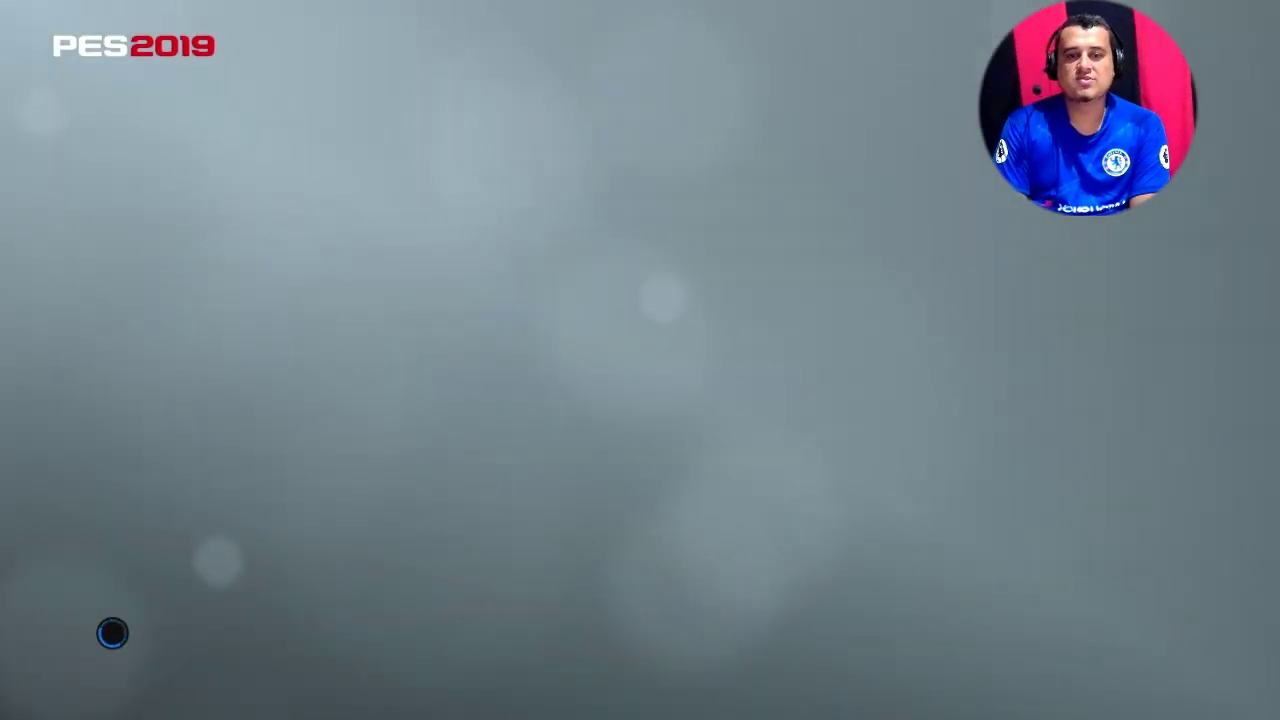
{"action": "key", "text": "Down"}
{"action": "key", "text": "Down"}
{"action": "key", "text": "Down"}
{"action": "key", "text": "Down"}
{"action": "key", "text": "Down"}
{"action": "key", "text": "Down"}
{"action": "key", "text": "Down"}
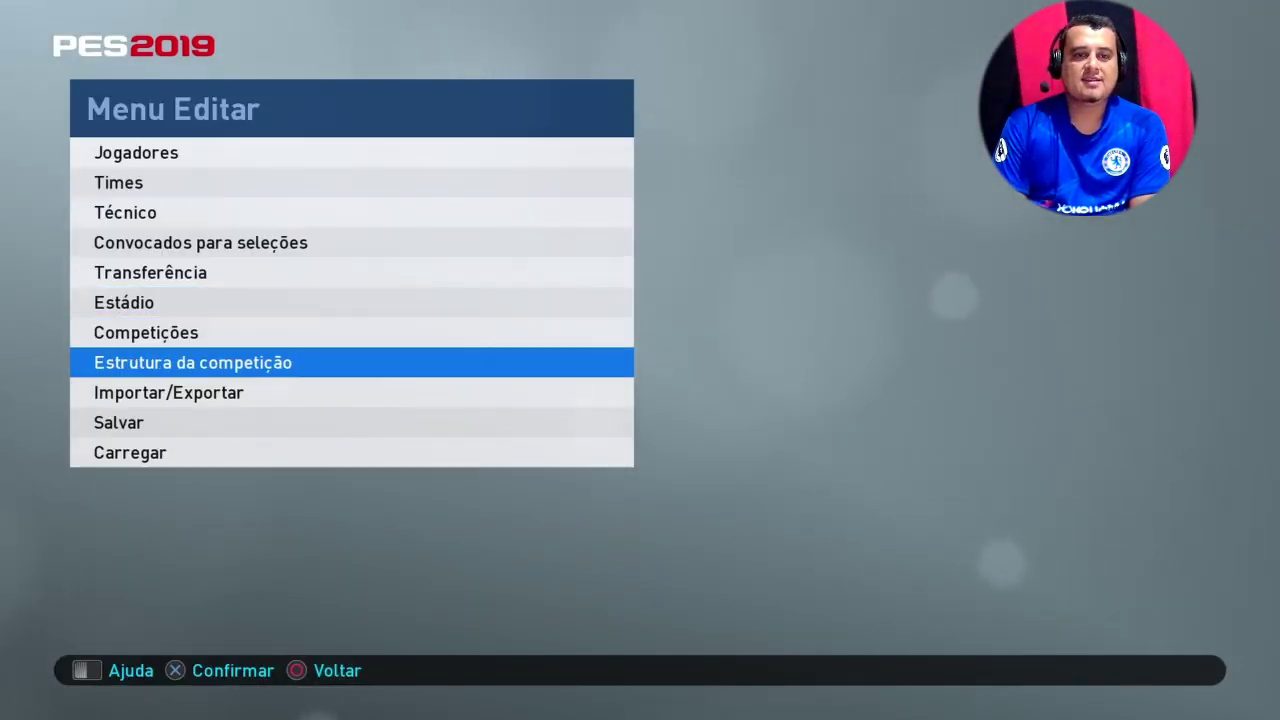
{"action": "key", "text": "Down"}
{"action": "key", "text": "Return"}
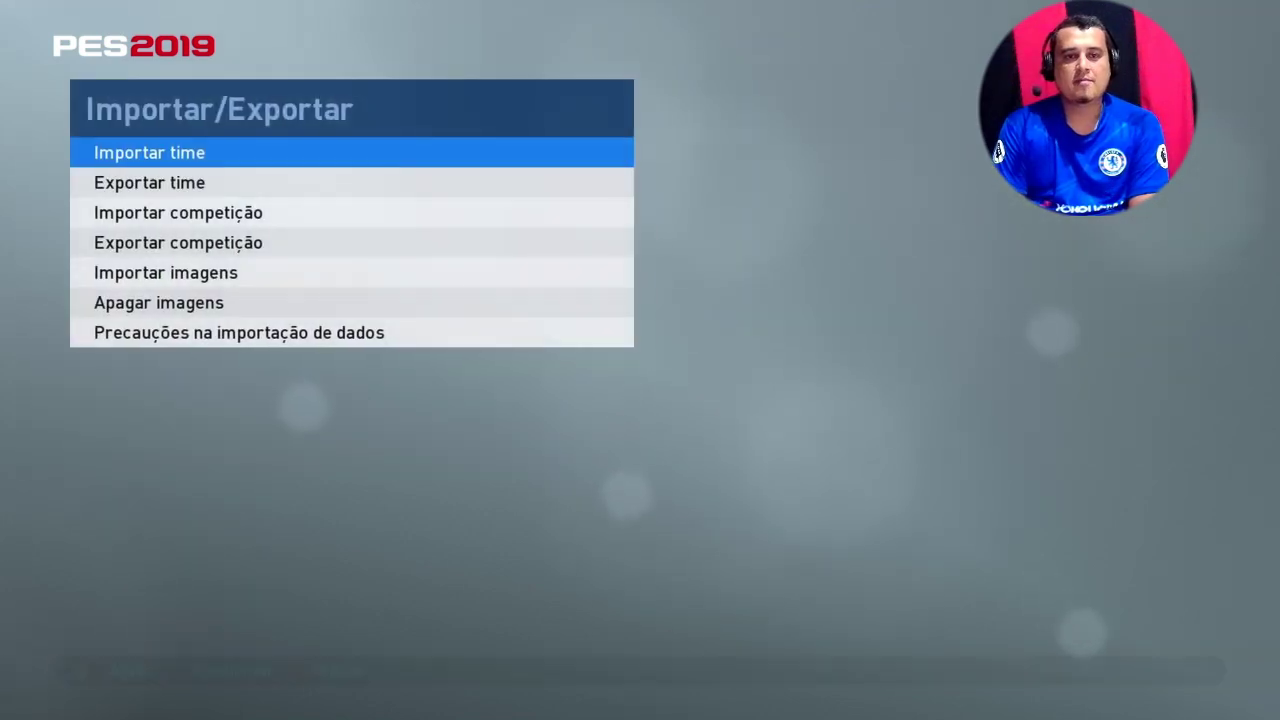
{"action": "key", "text": "Return"}
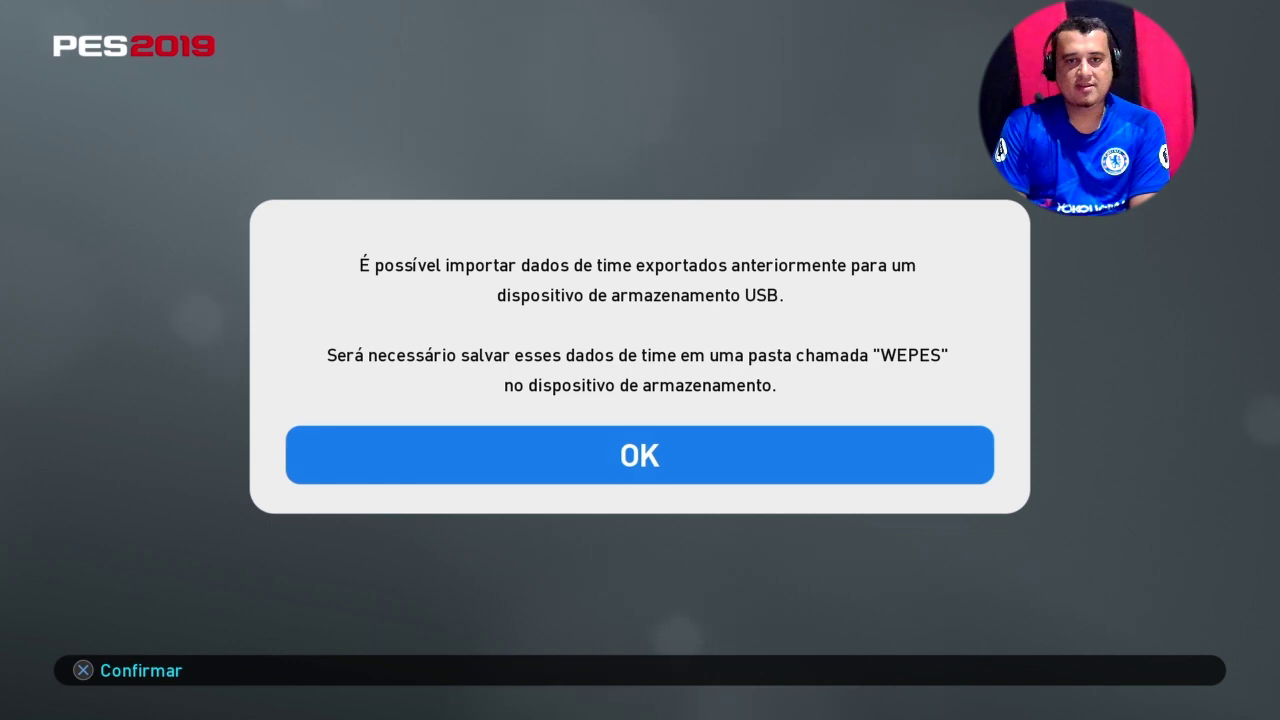
{"action": "key", "text": "Return"}
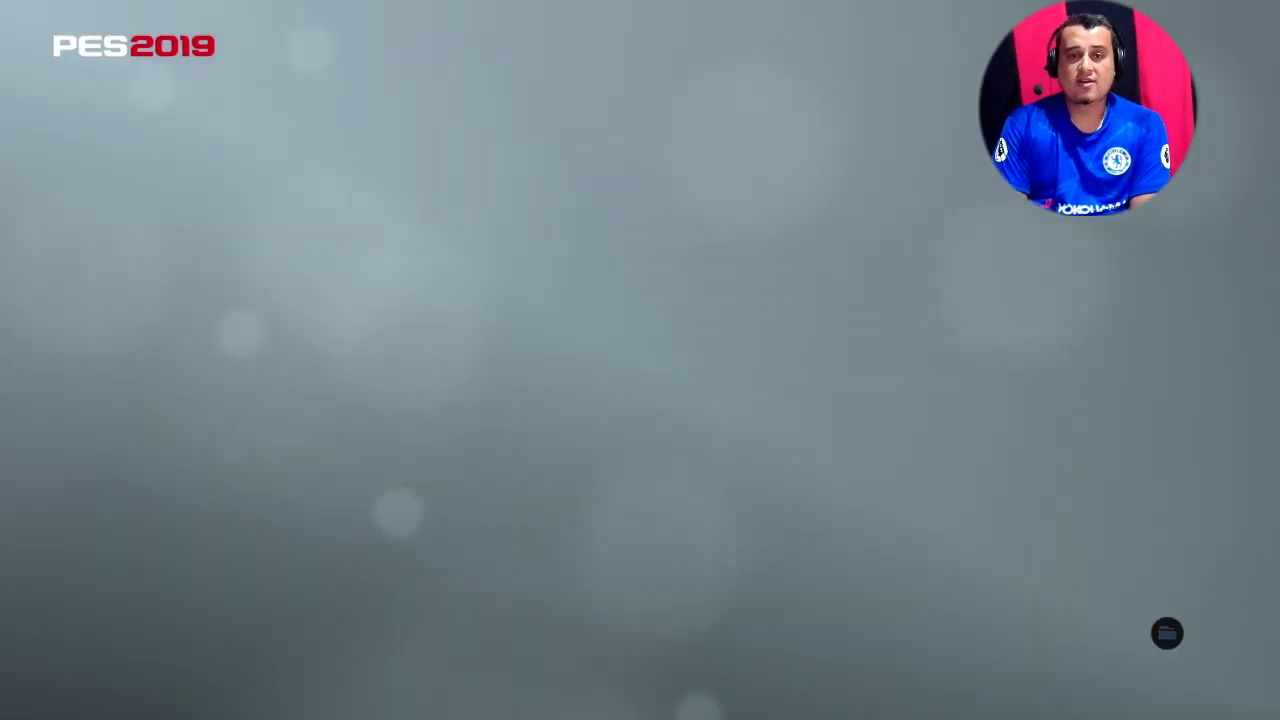
Look through the whole list of importable .ted team files, from the Premier League files to MyClubLegends.ted.
{"action": "key", "text": "Down"}
{"action": "key", "text": "Down"}
{"action": "key", "text": "Down"}
{"action": "key", "text": "Down"}
{"action": "key", "text": "Down"}
{"action": "key", "text": "Down"}
{"action": "key", "text": "Down"}
{"action": "key", "text": "Down"}
{"action": "key", "text": "Down"}
{"action": "key", "text": "Down"}
{"action": "key", "text": "Down"}
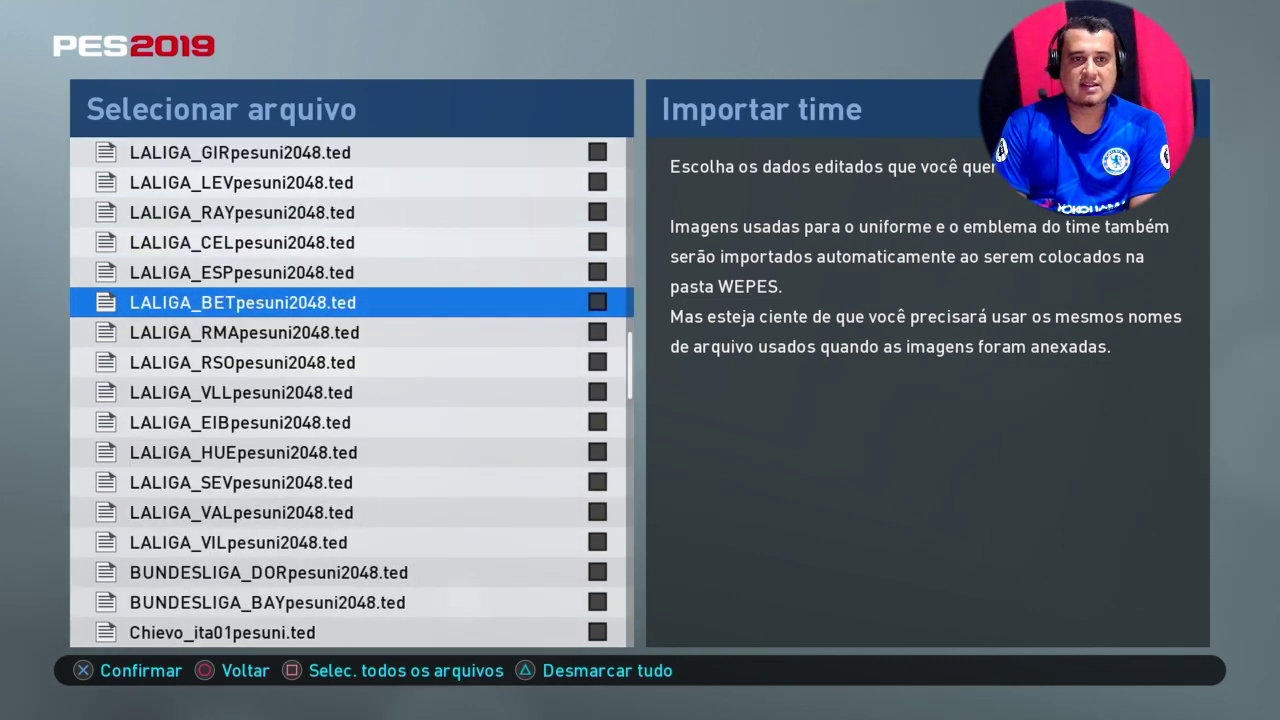
{"action": "key", "text": "Down"}
{"action": "key", "text": "Down"}
{"action": "key", "text": "Down"}
{"action": "key", "text": "Down"}
{"action": "key", "text": "Down"}
{"action": "key", "text": "Down"}
{"action": "key", "text": "Down"}
{"action": "key", "text": "Down"}
{"action": "key", "text": "Down"}
{"action": "key", "text": "Down"}
{"action": "key", "text": "Down"}
{"action": "key", "text": "Down"}
{"action": "key", "text": "Down"}
{"action": "key", "text": "Down"}
{"action": "key", "text": "Down"}
{"action": "key", "text": "Down"}
{"action": "key", "text": "Down"}
{"action": "key", "text": "Down"}
{"action": "key", "text": "Down"}
{"action": "key", "text": "Down"}
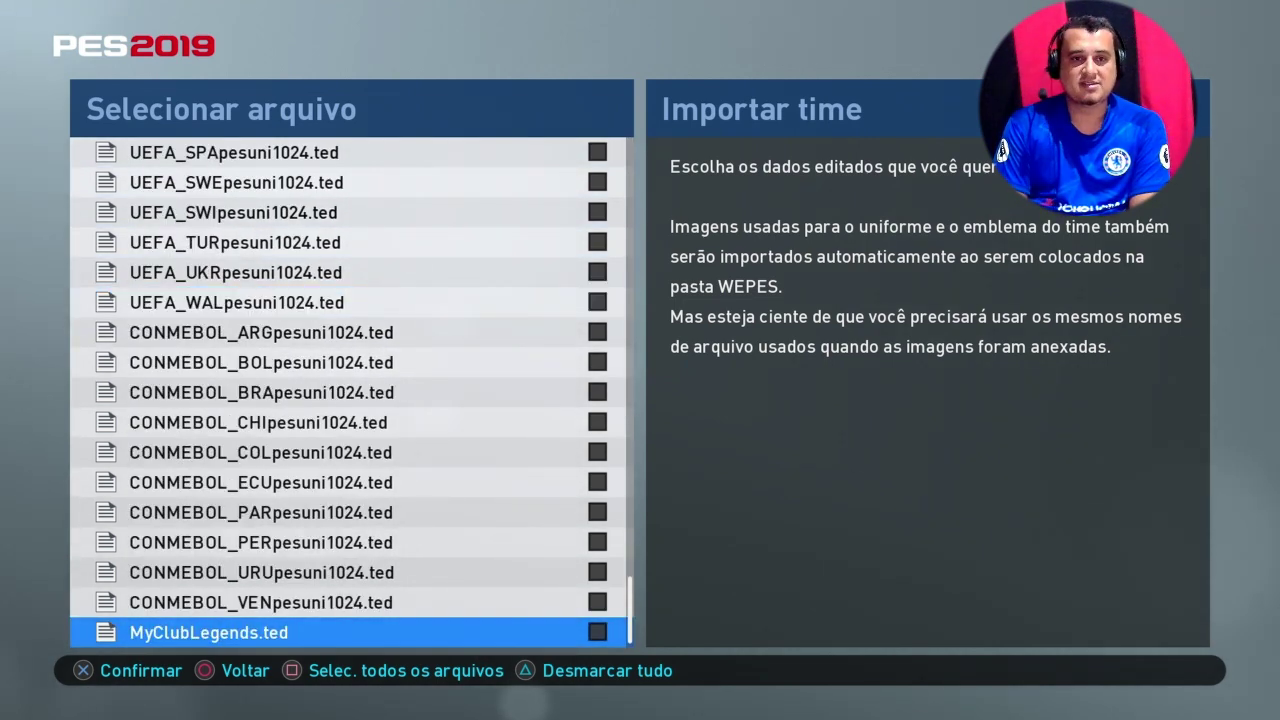
{"action": "key", "text": "Page_Up"}
{"action": "key", "text": "Page_Up"}
{"action": "key", "text": "Page_Up"}
{"action": "key", "text": "Page_Up"}
{"action": "key", "text": "Page_Up"}
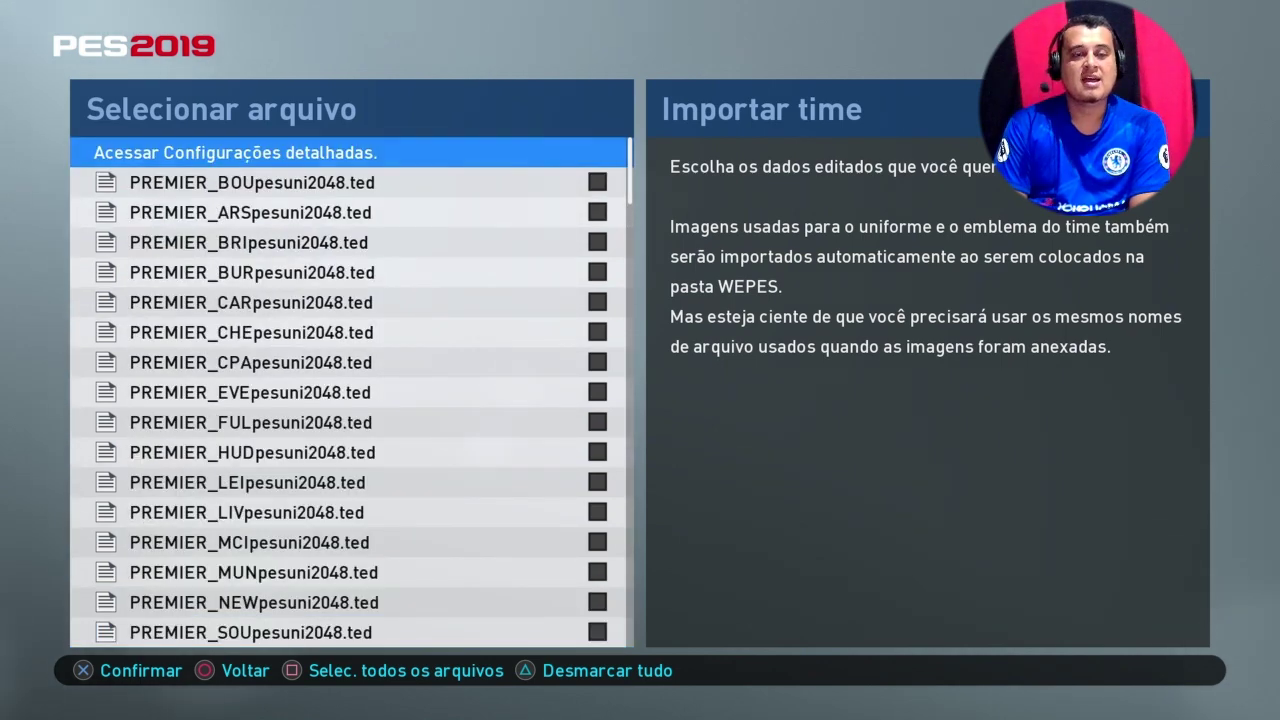
Mark MyClubLegends.ted at the end of the file list for import.
{"action": "key", "text": "Page_Down"}
{"action": "key", "text": "Page_Down"}
{"action": "key", "text": "Page_Down"}
{"action": "key", "text": "Page_Down"}
{"action": "key", "text": "Page_Down"}
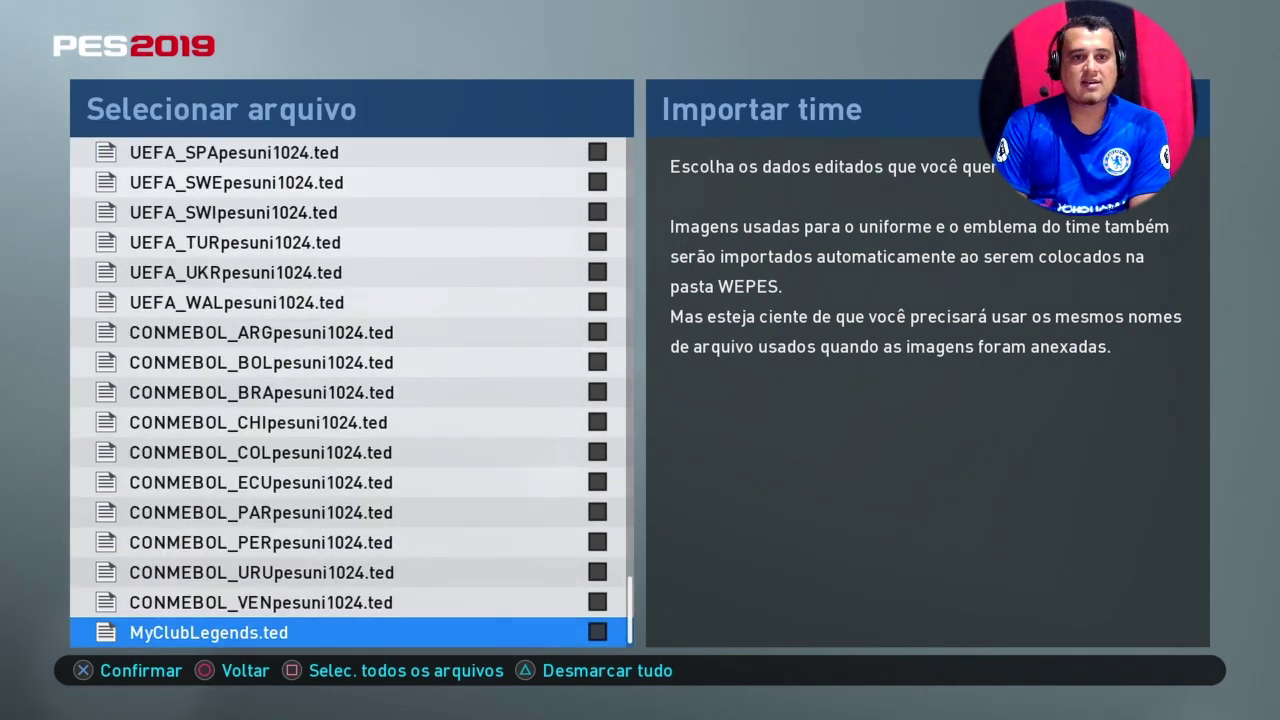
{"action": "key", "text": "Return"}
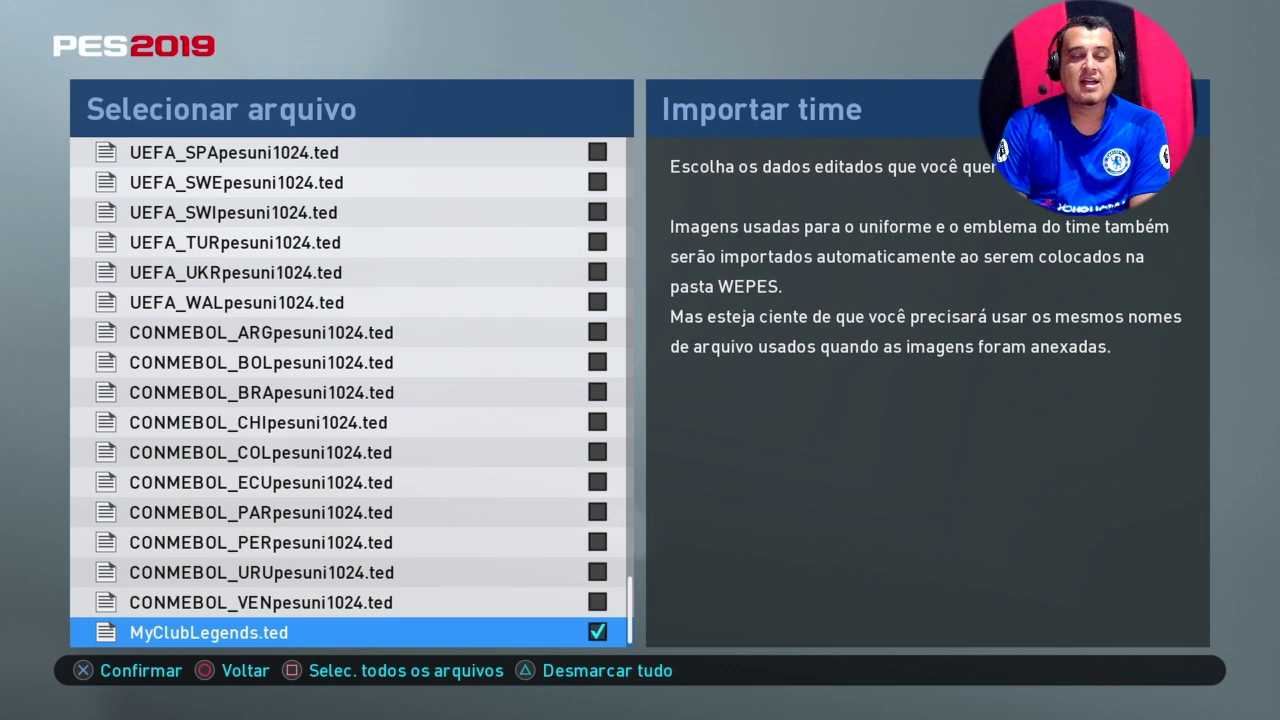
In the detailed settings, disable Importação de arquivos de imagem de mesmo nome, enable Selec. time para import. de dados and start the import.
{"action": "key", "text": "Page_Up"}
{"action": "key", "text": "Page_Up"}
{"action": "key", "text": "Page_Up"}
{"action": "key", "text": "Page_Up"}
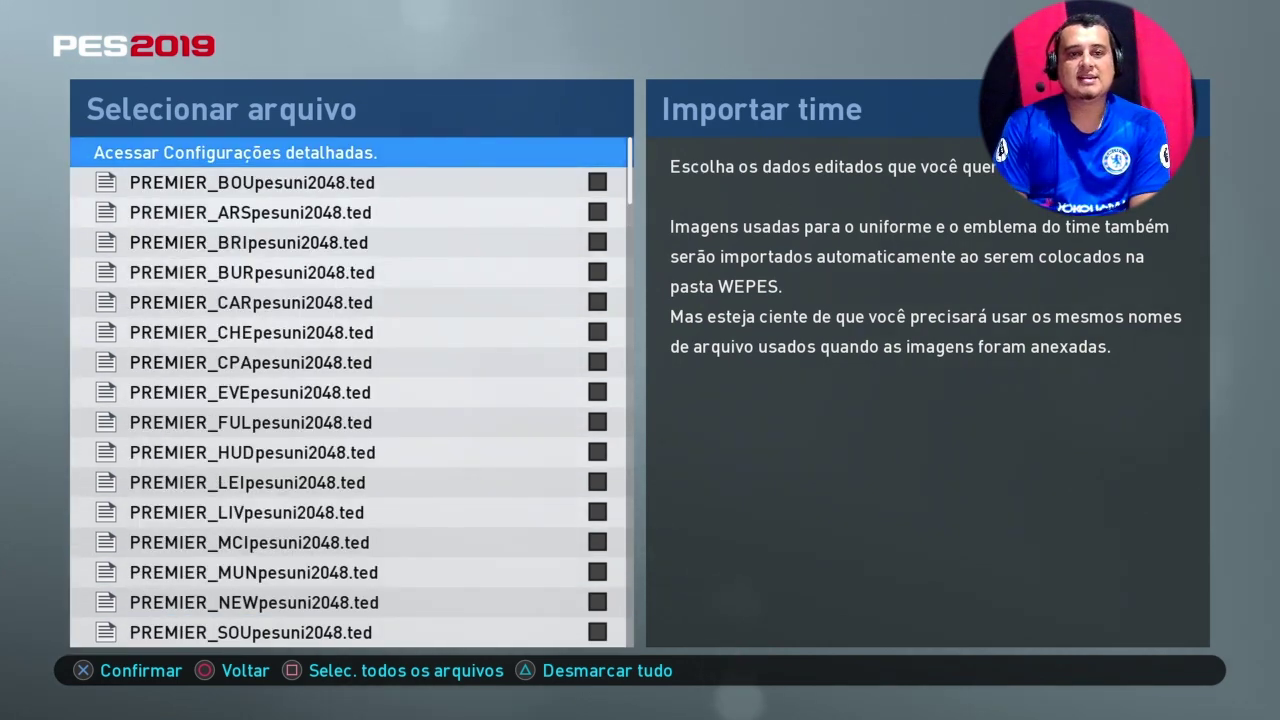
{"action": "key", "text": "Return"}
{"action": "key", "text": "Up"}
{"action": "key", "text": "Up"}
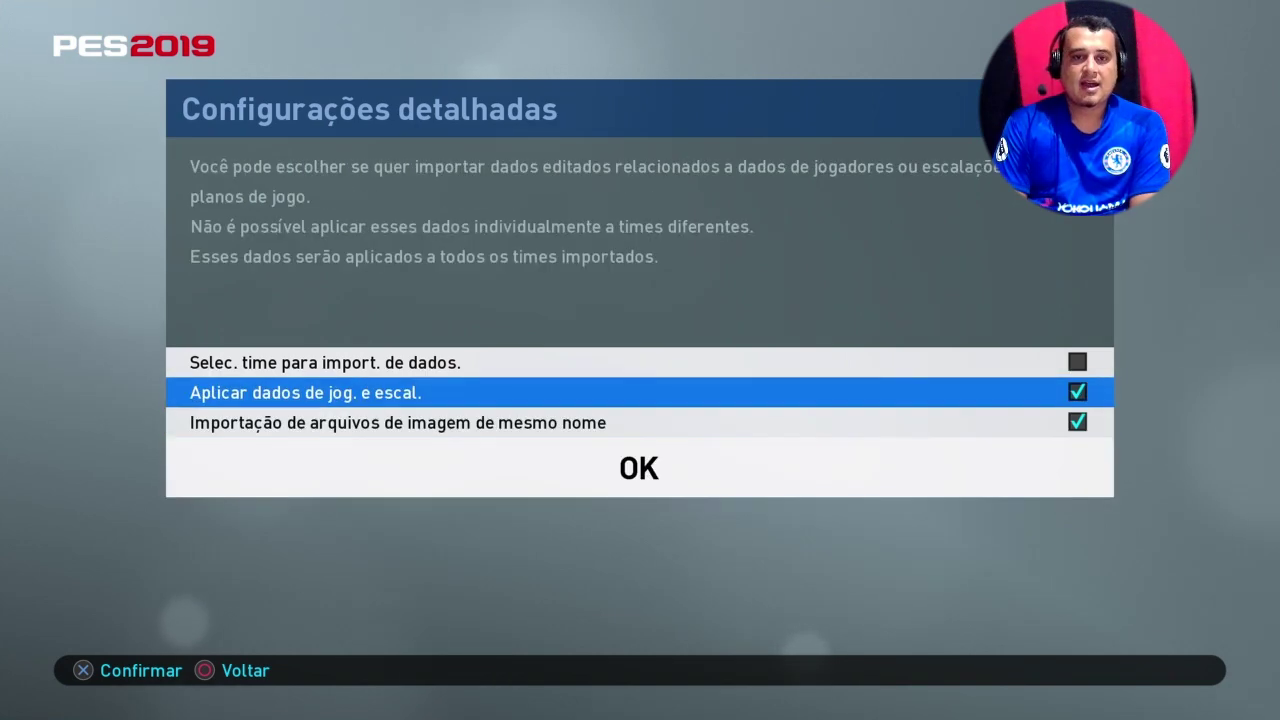
{"action": "key", "text": "Down"}
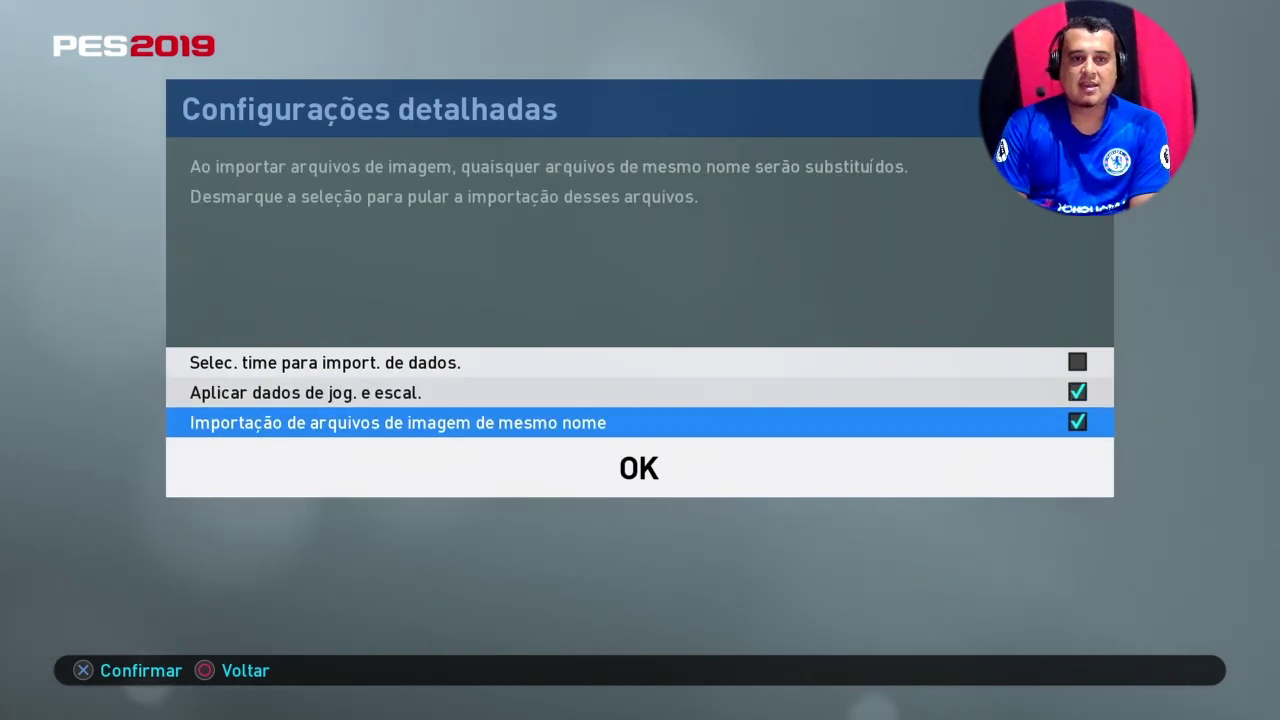
{"action": "key", "text": "Up"}
{"action": "key", "text": "Up"}
{"action": "key", "text": "Down"}
{"action": "key", "text": "Down"}
{"action": "key", "text": "Return"}
{"action": "key", "text": "Up"}
{"action": "key", "text": "Up"}
{"action": "key", "text": "Return"}
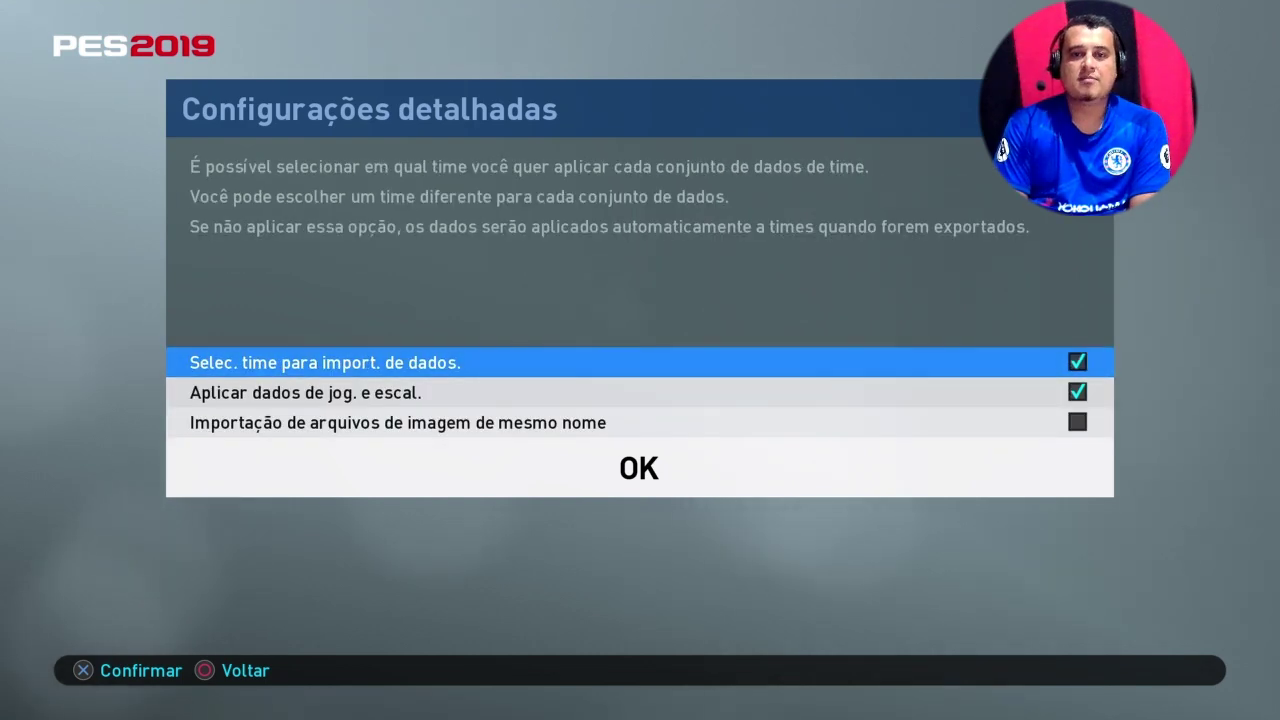
{"action": "key", "text": "Down"}
{"action": "key", "text": "Down"}
{"action": "key", "text": "Down"}
{"action": "key", "text": "Return"}
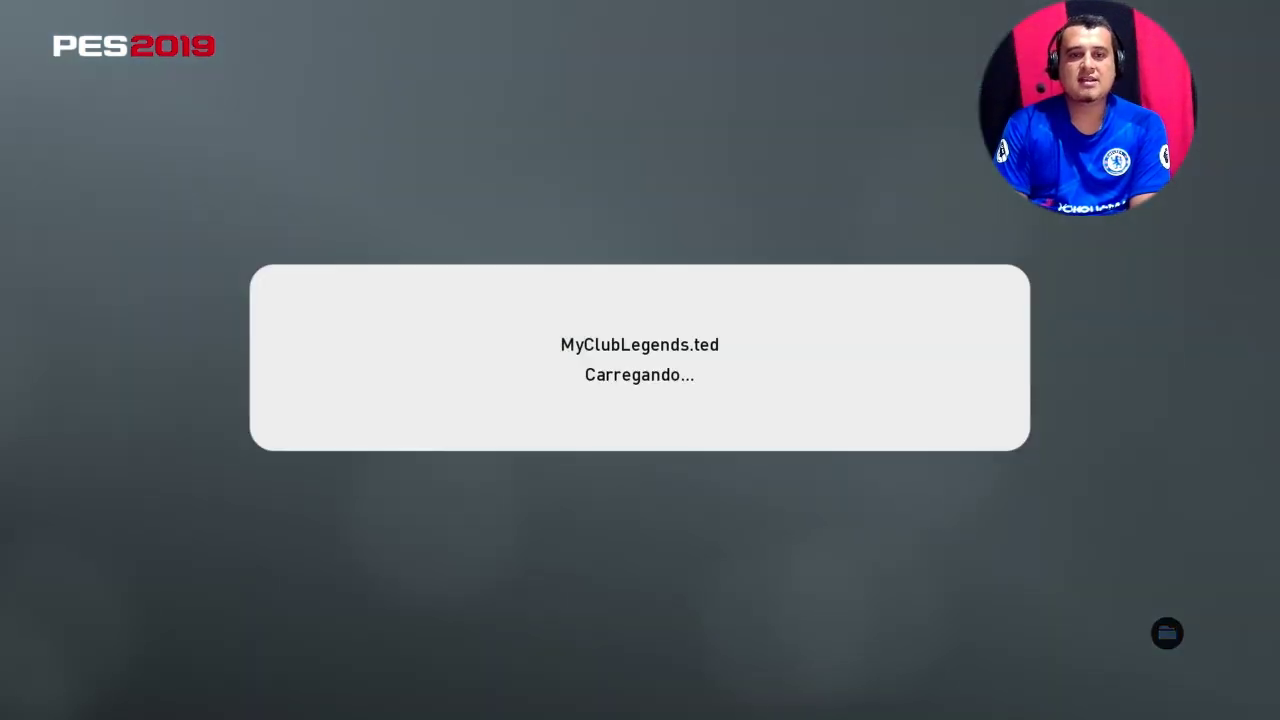
Import the MyClubLegends.ted data into the EUROPEAN CLASSICS team and return to Menu Editar.
{"action": "key", "text": "Return"}
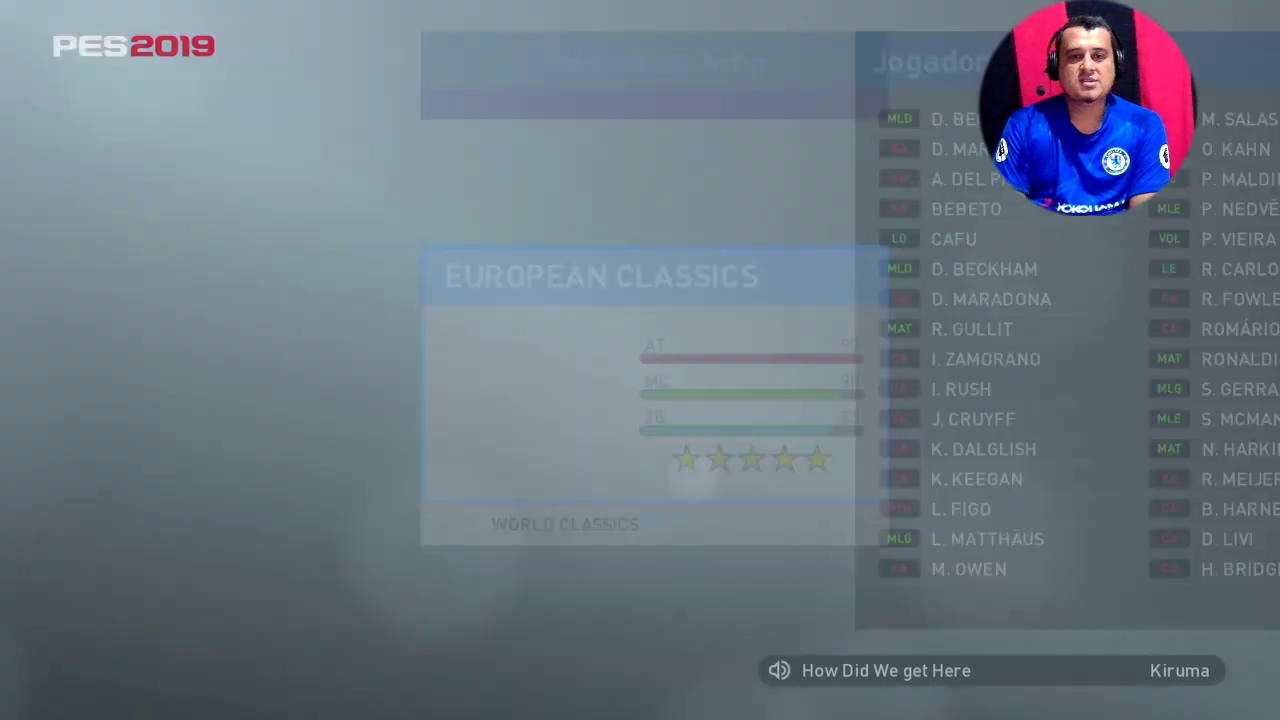
{"action": "key", "text": "Return"}
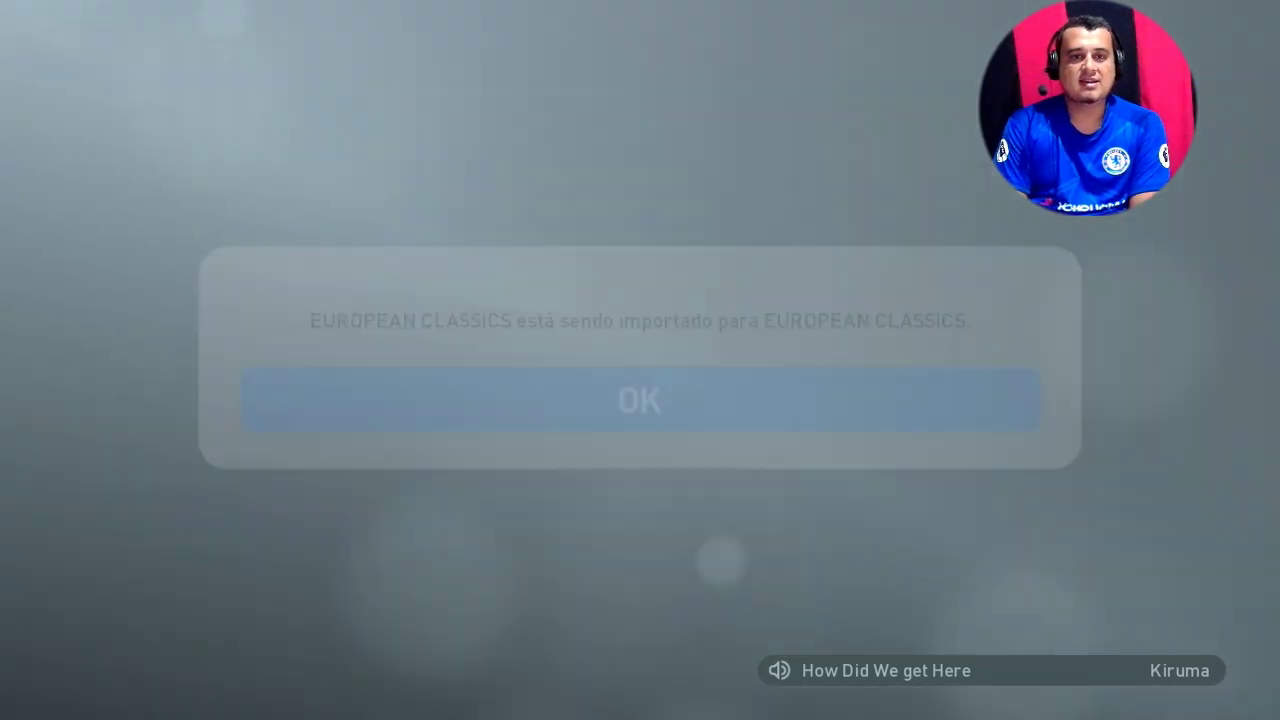
{"action": "key", "text": "Return"}
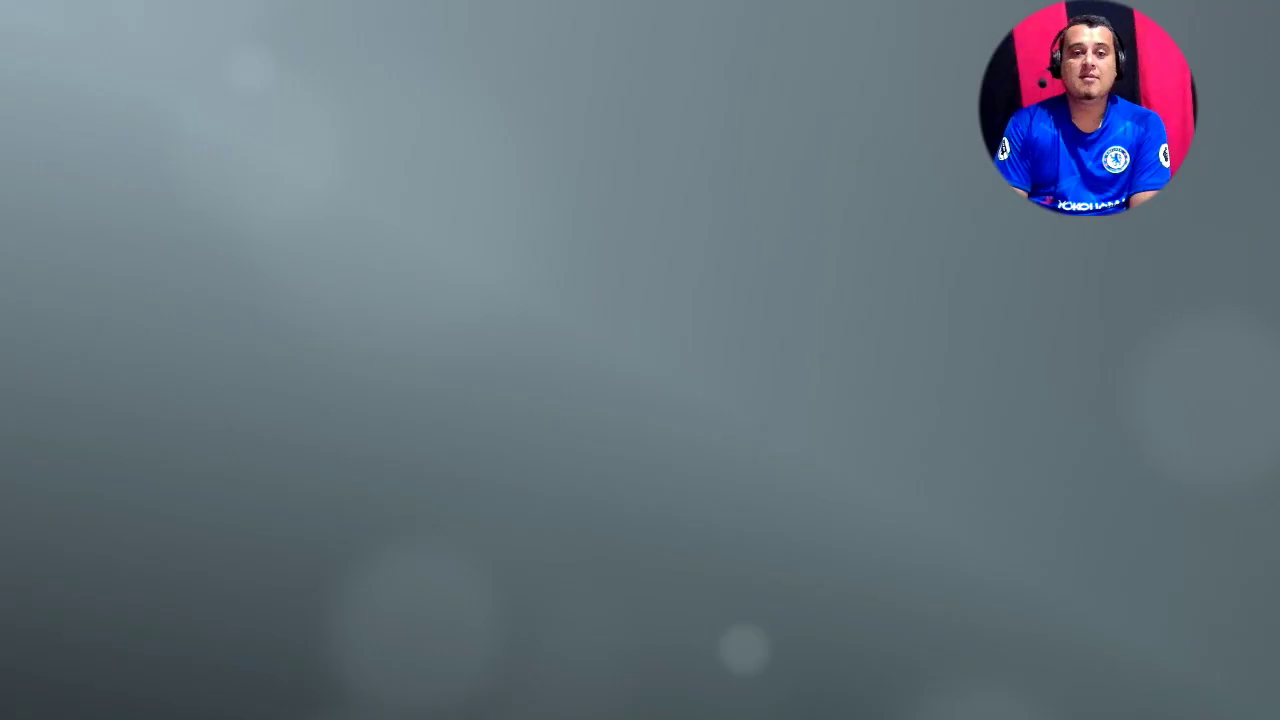
{"action": "key", "text": "Escape"}
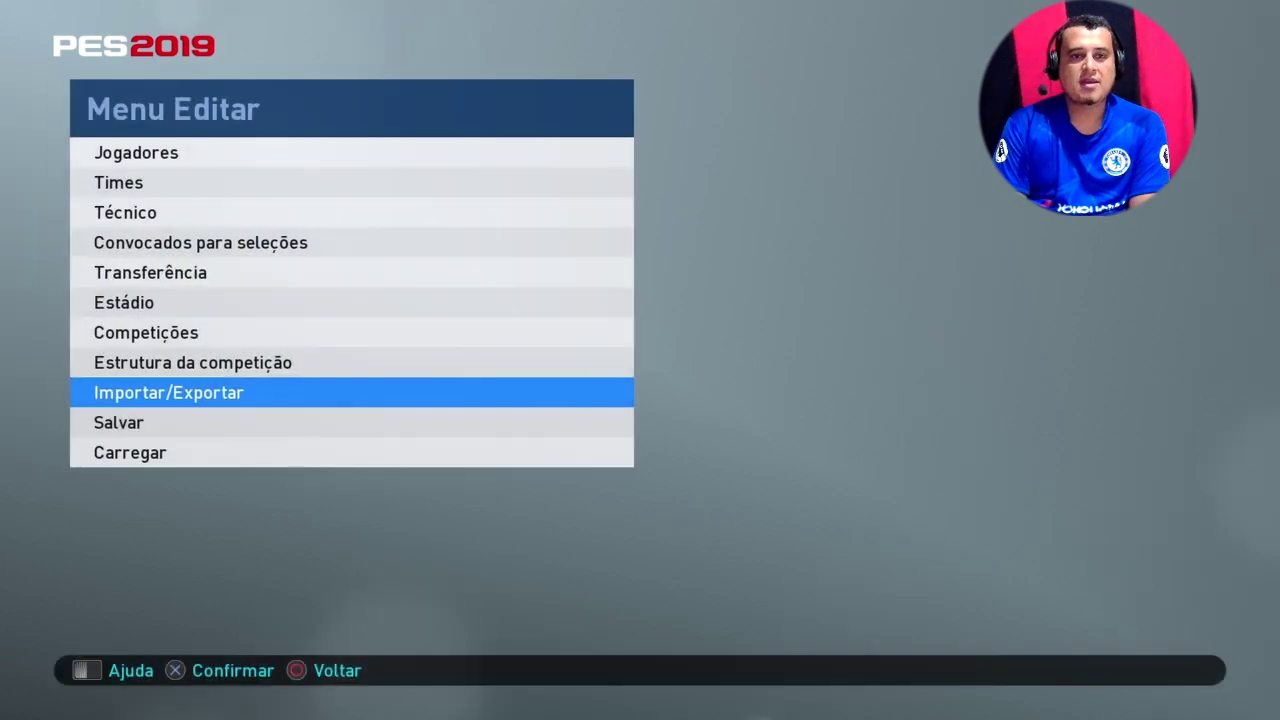
Open the team selection in the Jogadores section of Menu Editar.
{"action": "key", "text": "Up"}
{"action": "key", "text": "Up"}
{"action": "key", "text": "Up"}
{"action": "key", "text": "Up"}
{"action": "key", "text": "Up"}
{"action": "key", "text": "Up"}
{"action": "key", "text": "Up"}
{"action": "key", "text": "Up"}
{"action": "key", "text": "Return"}
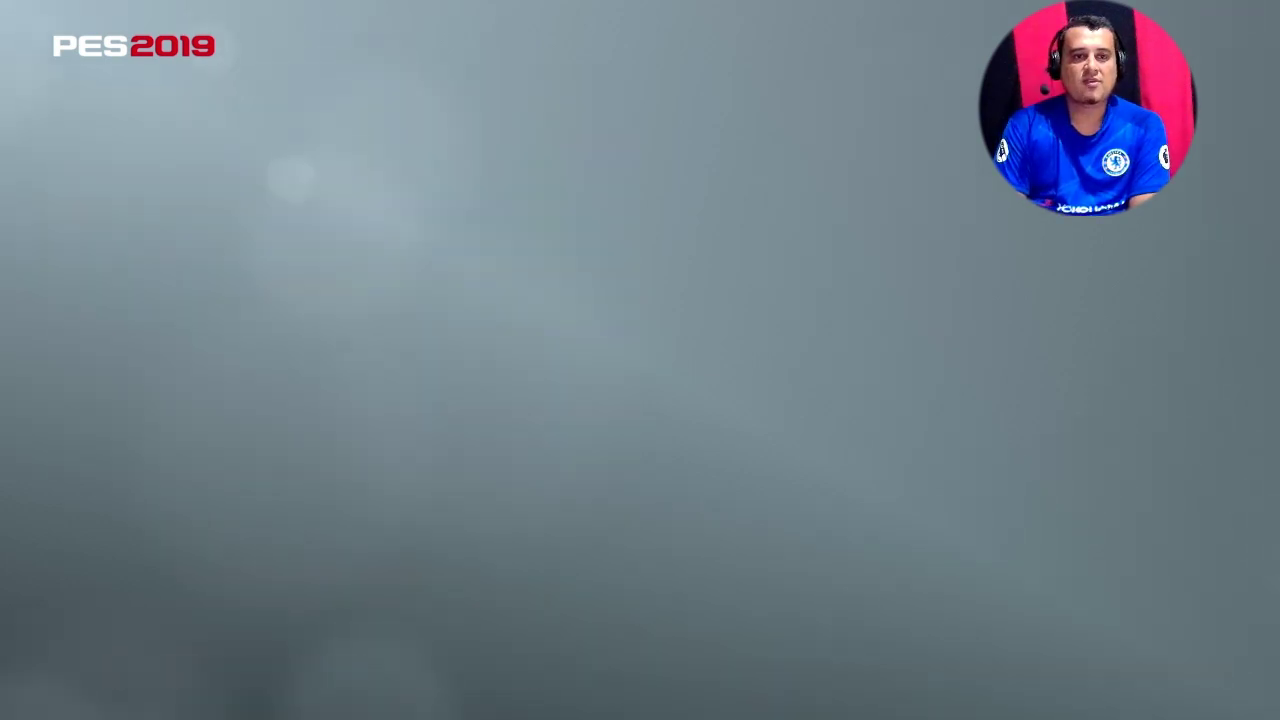
{"action": "key", "text": "Down"}
{"action": "key", "text": "Return"}
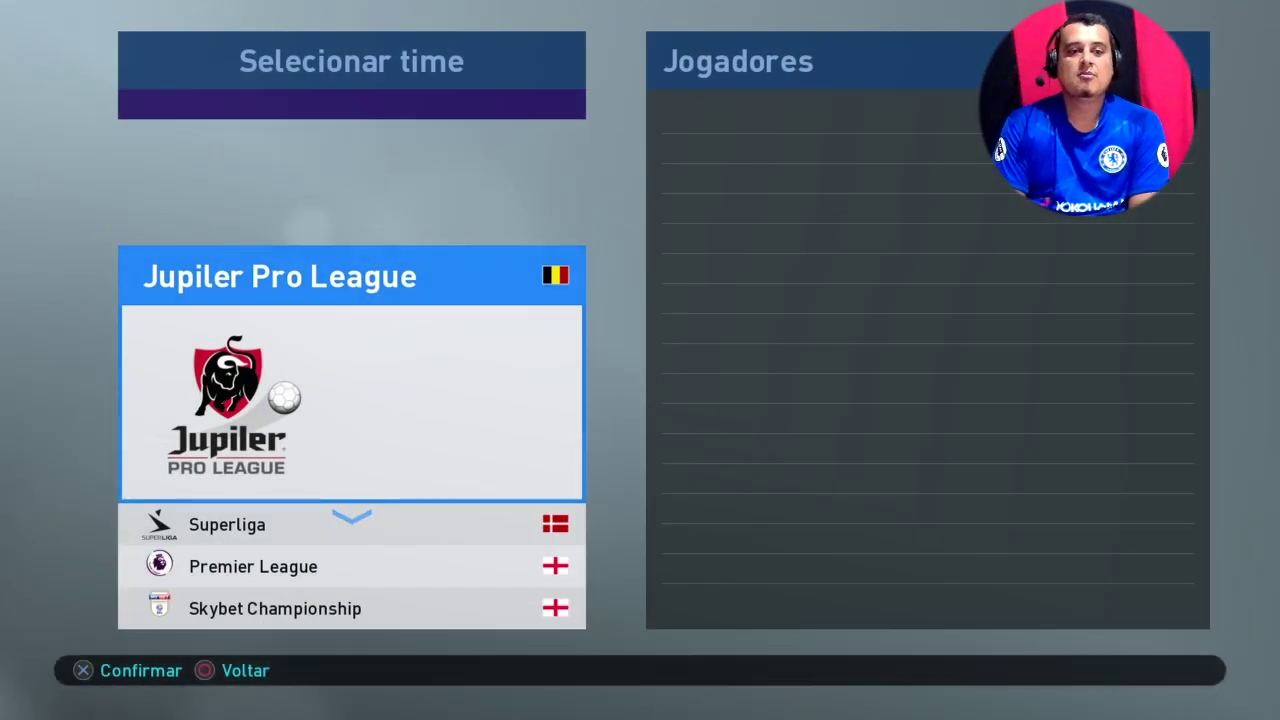
Open the EUROPEAN CLASSICS squad under Times clássicos and view the player info of the second player, D. MARADONA.
{"action": "key", "text": "Down"}
{"action": "key", "text": "Down"}
{"action": "key", "text": "Down"}
{"action": "key", "text": "Down"}
{"action": "key", "text": "Down"}
{"action": "key", "text": "Down"}
{"action": "key", "text": "Down"}
{"action": "key", "text": "Down"}
{"action": "key", "text": "Down"}
{"action": "key", "text": "Down"}
{"action": "key", "text": "Down"}
{"action": "key", "text": "Down"}
{"action": "key", "text": "Down"}
{"action": "key", "text": "Down"}
{"action": "key", "text": "Down"}
{"action": "key", "text": "Down"}
{"action": "key", "text": "Down"}
{"action": "key", "text": "Down"}
{"action": "key", "text": "Down"}
{"action": "key", "text": "Down"}
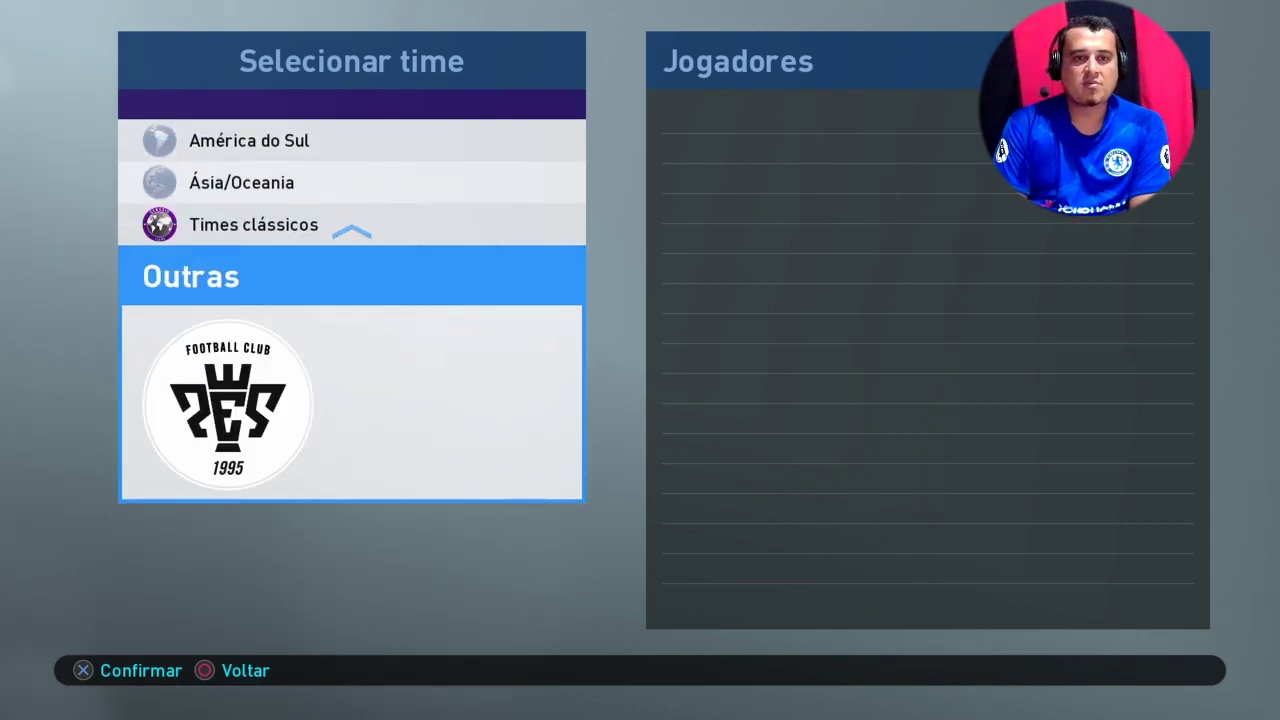
{"action": "key", "text": "Up"}
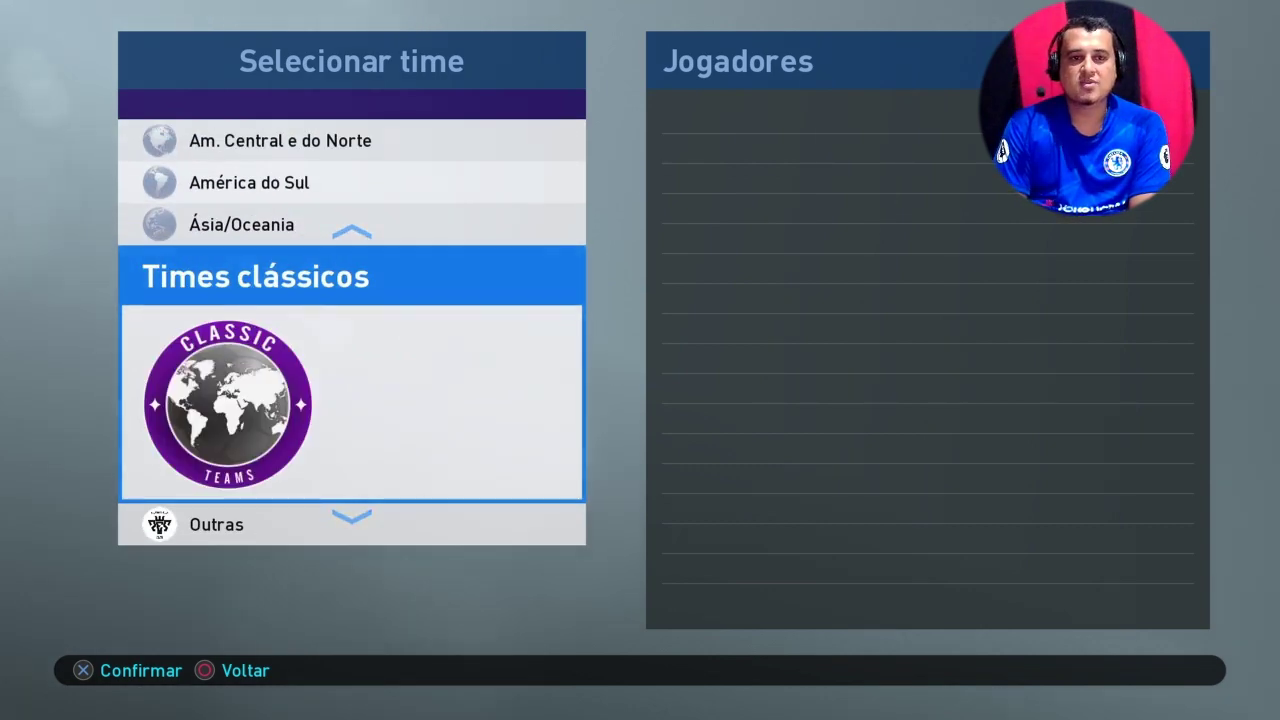
{"action": "key", "text": "Down"}
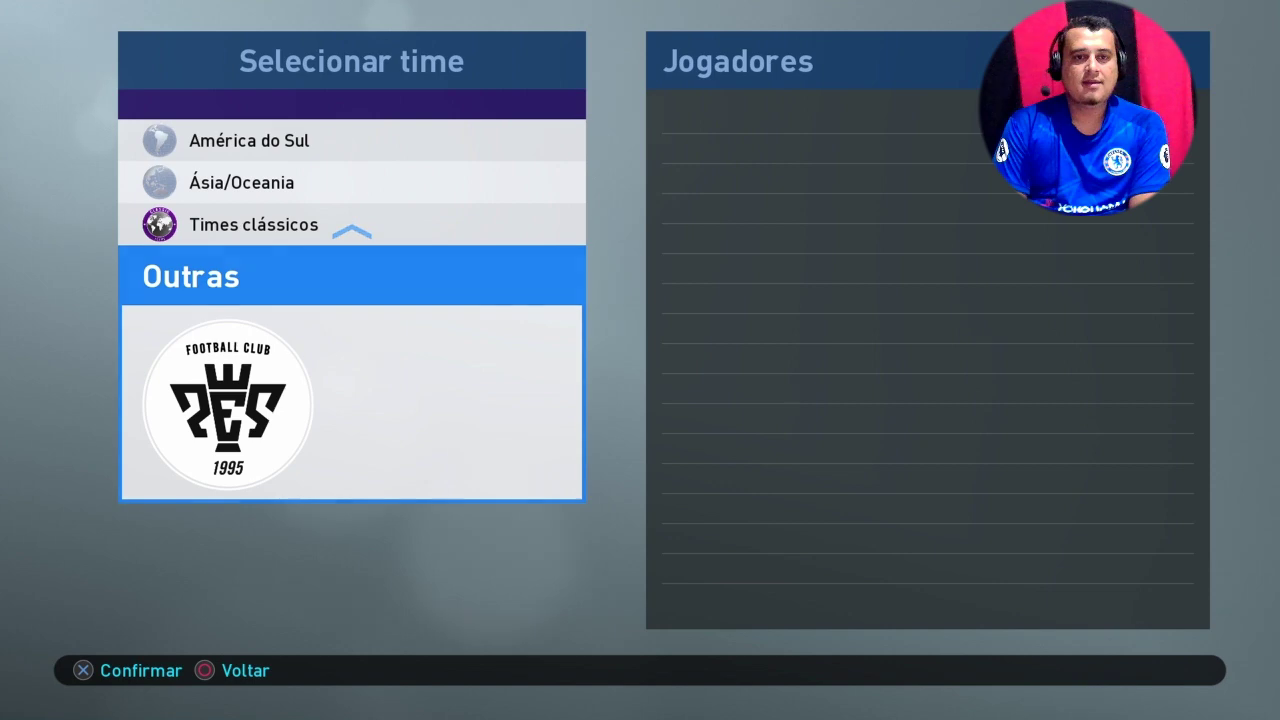
{"action": "key", "text": "Up"}
{"action": "key", "text": "Return"}
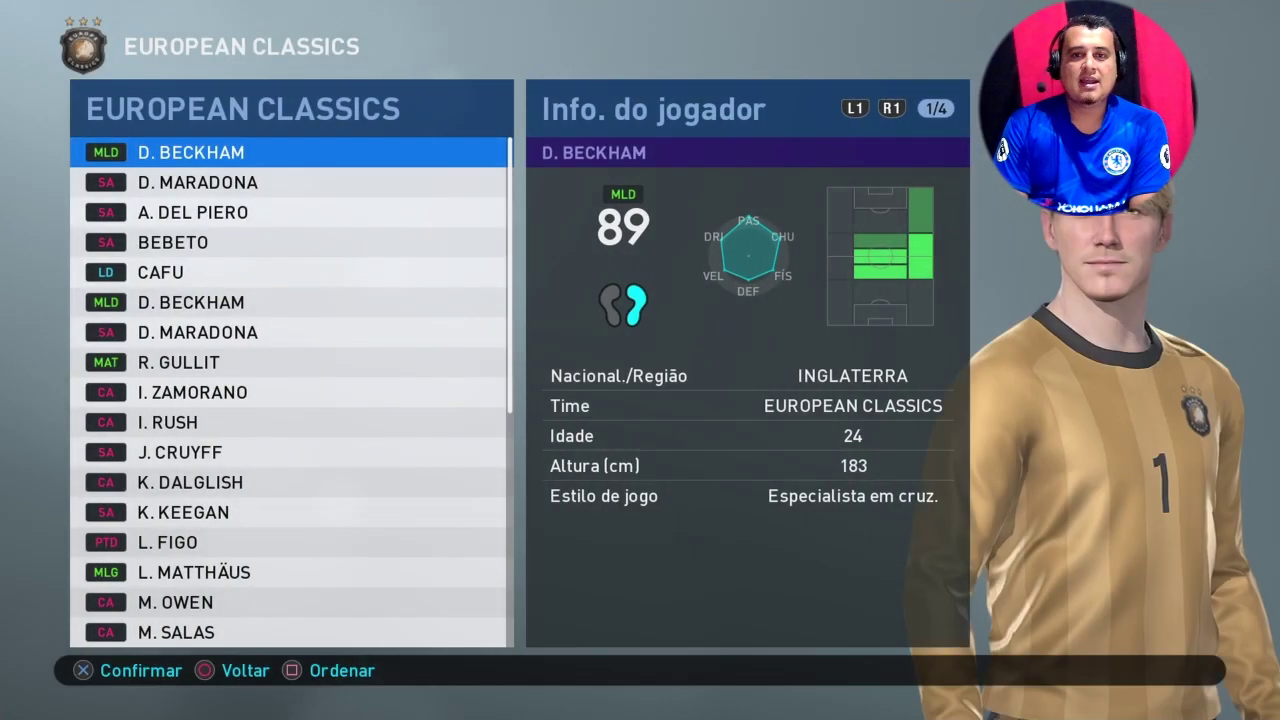
{"action": "key", "text": "Down"}
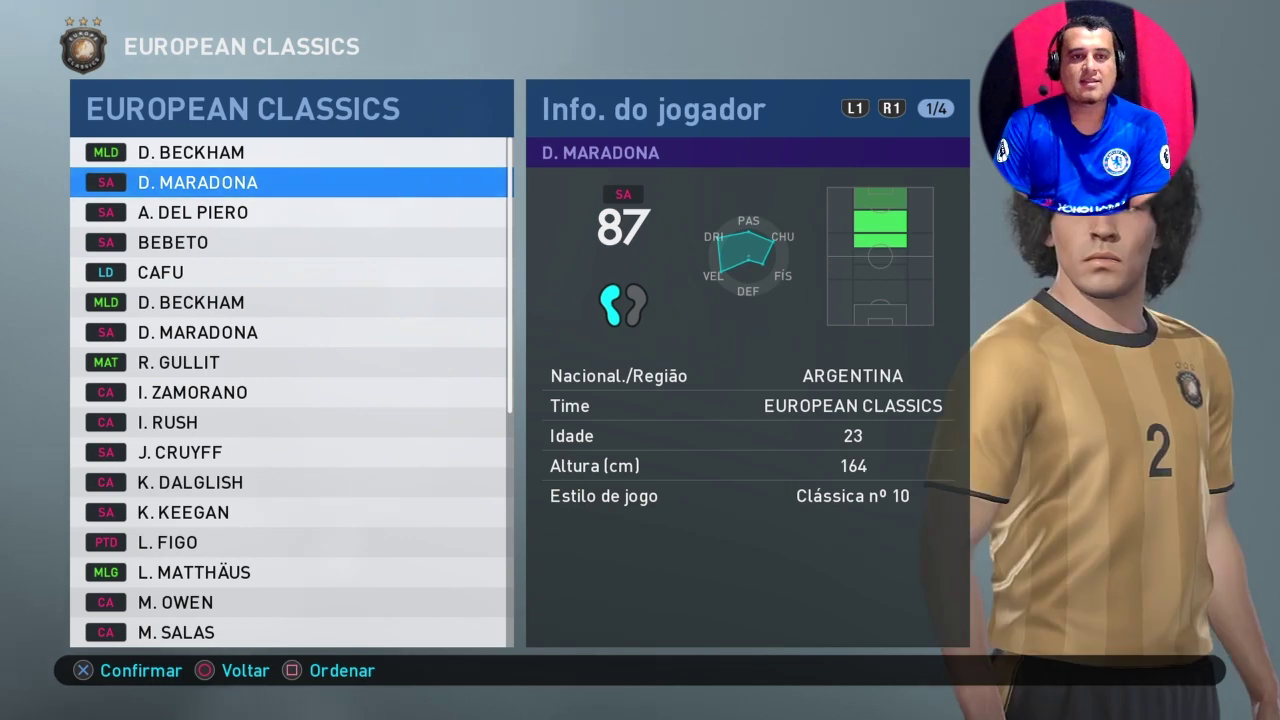